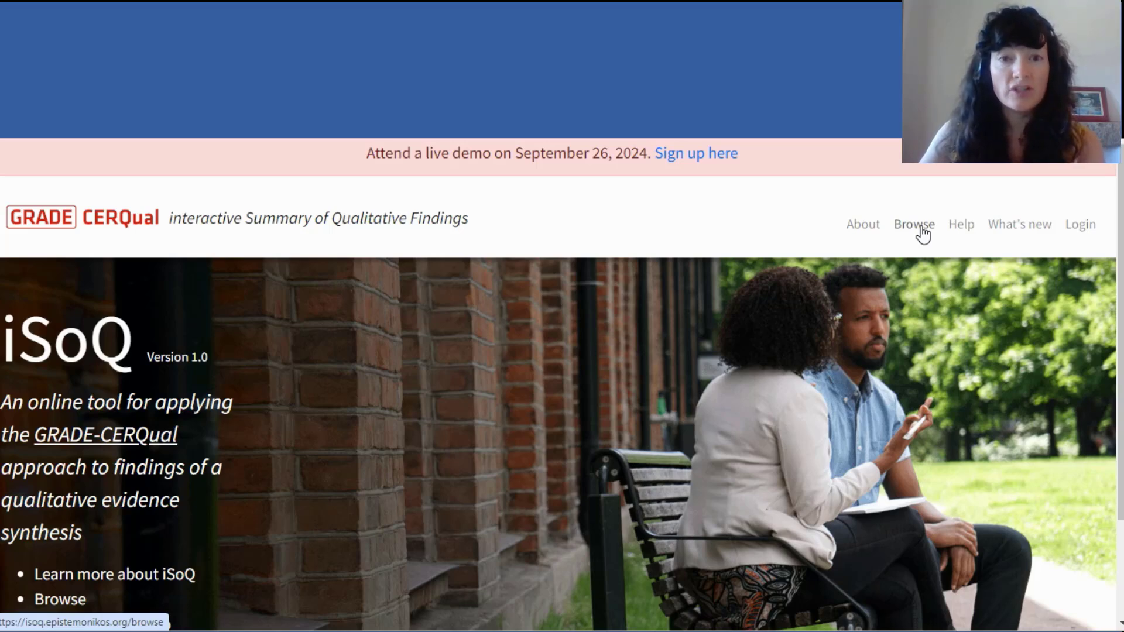
Step: Scroll through the Help page's video list, then view the May 2024 What's New updates
left_click(963, 225)
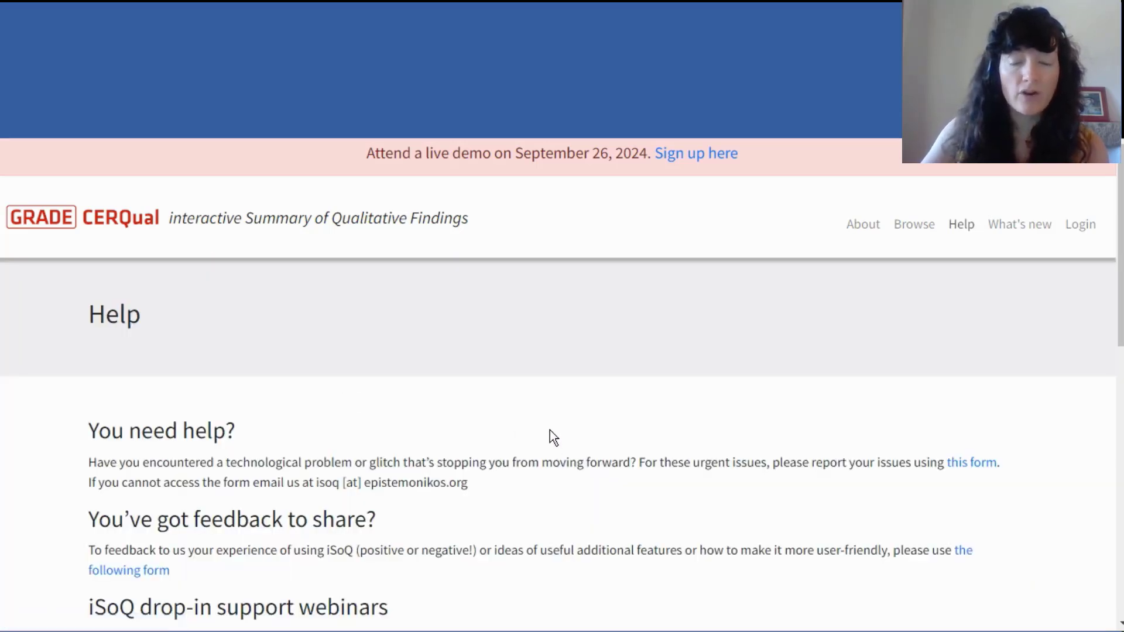
scroll(550, 428, "down", 3)
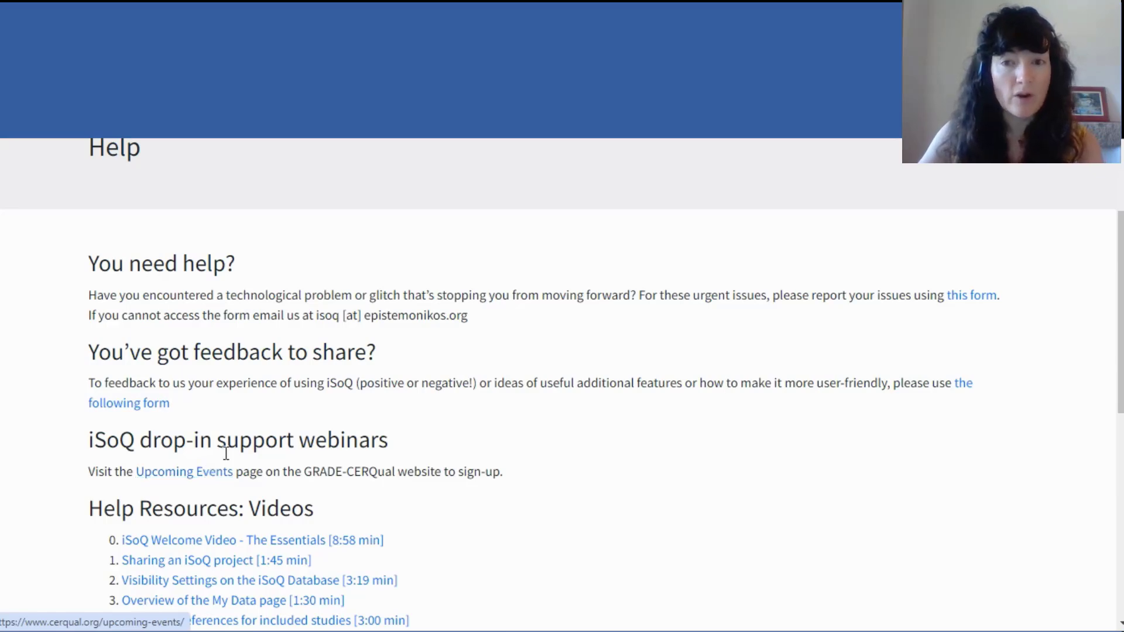
scroll(222, 454, "down", 3)
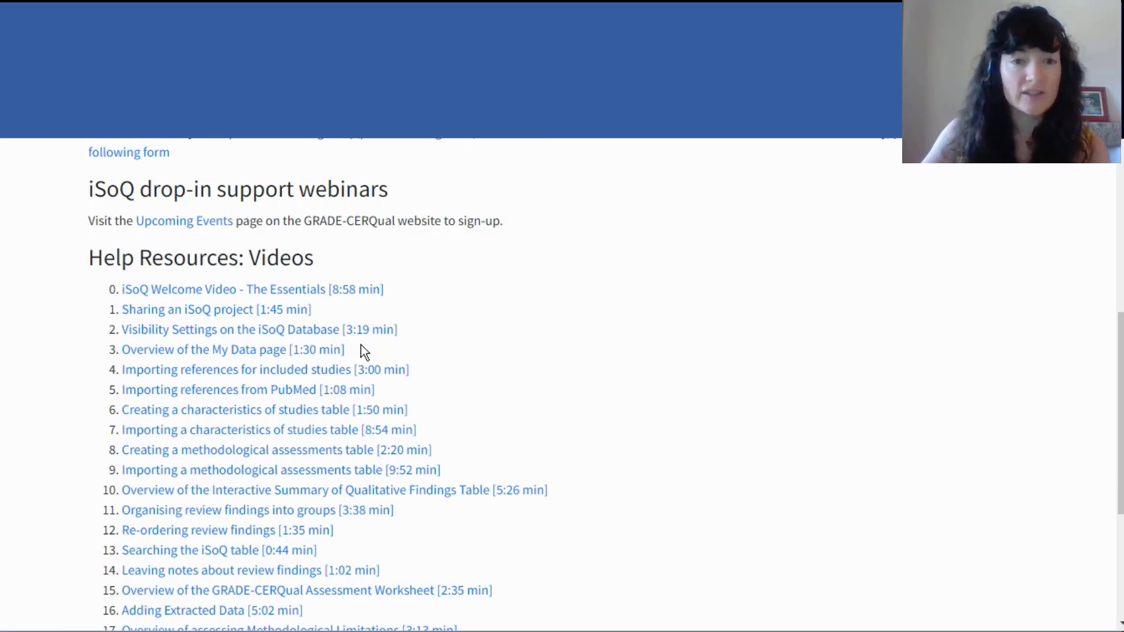
scroll(547, 371, "up", 1)
scroll(543, 365, "up", 5)
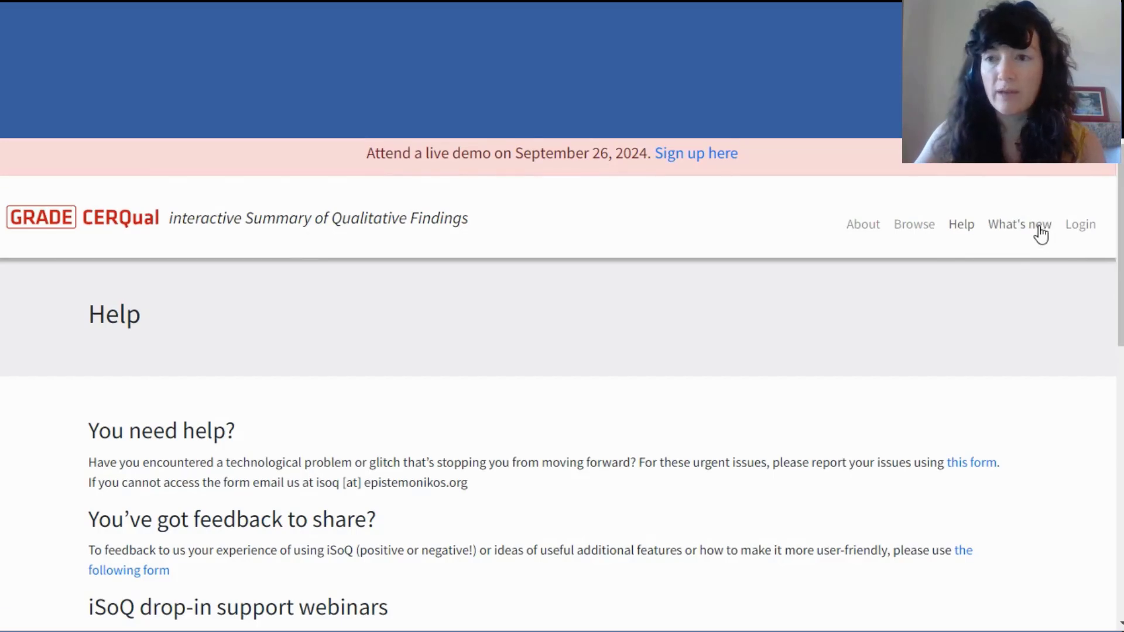
left_click(1040, 232)
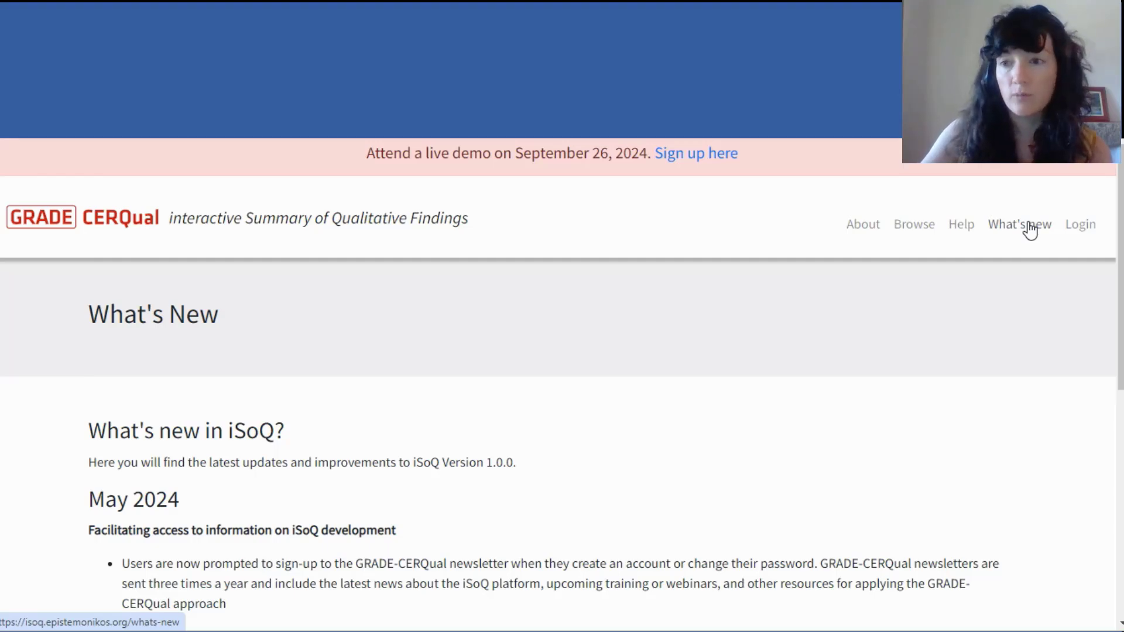
Step: Sign in with saved credentials, glancing at and closing the new-account and Add new project forms
left_click(1077, 225)
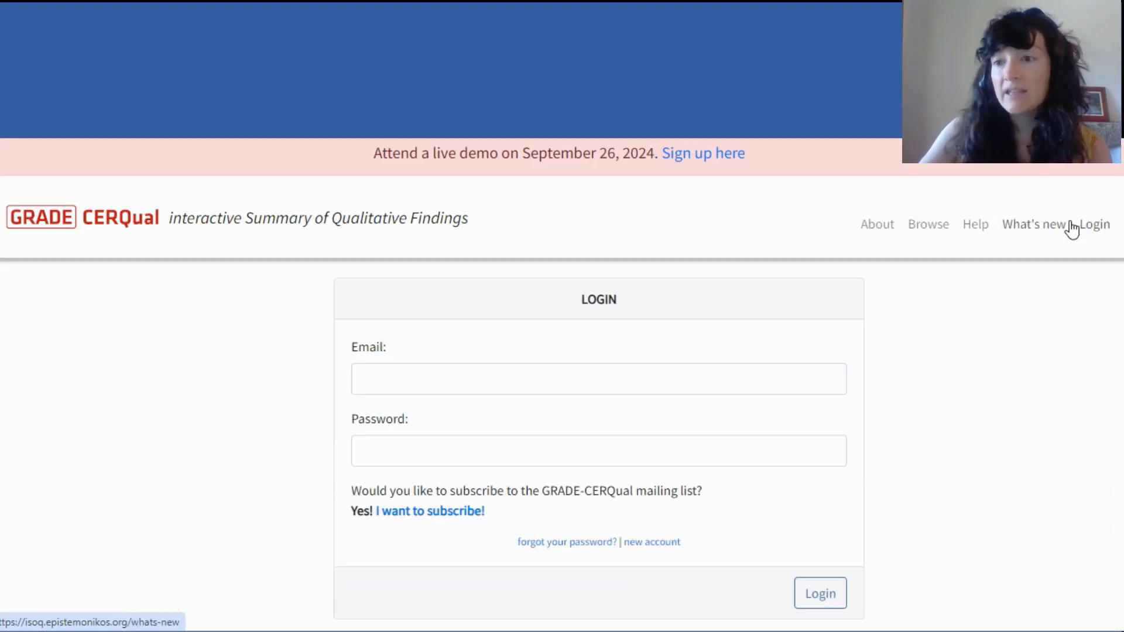
left_click(667, 542)
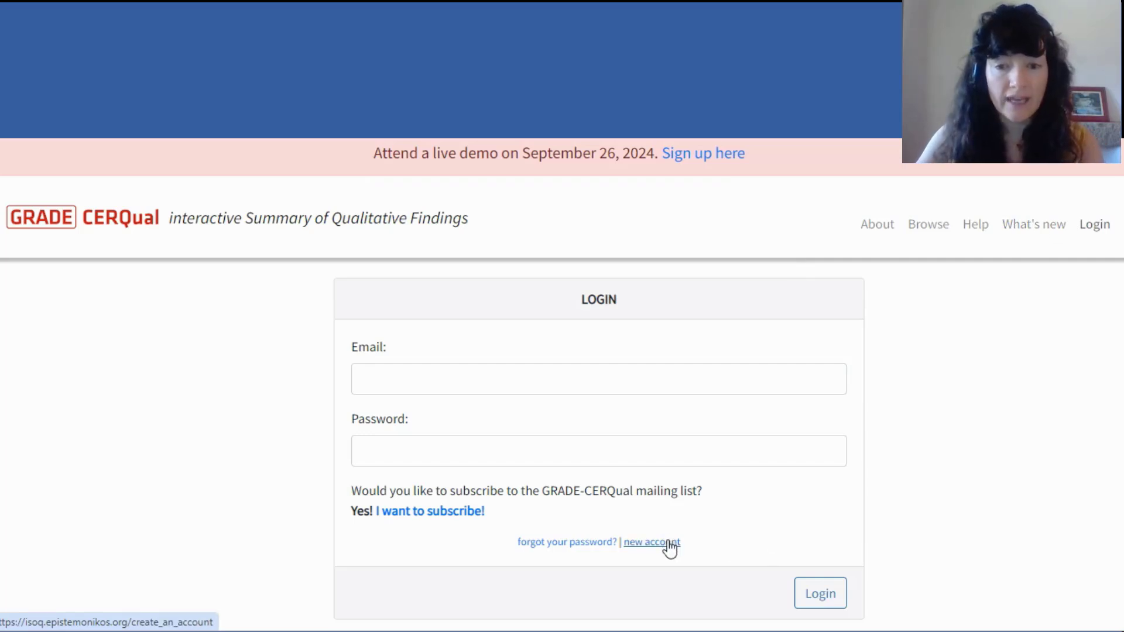
key("alt+Left")
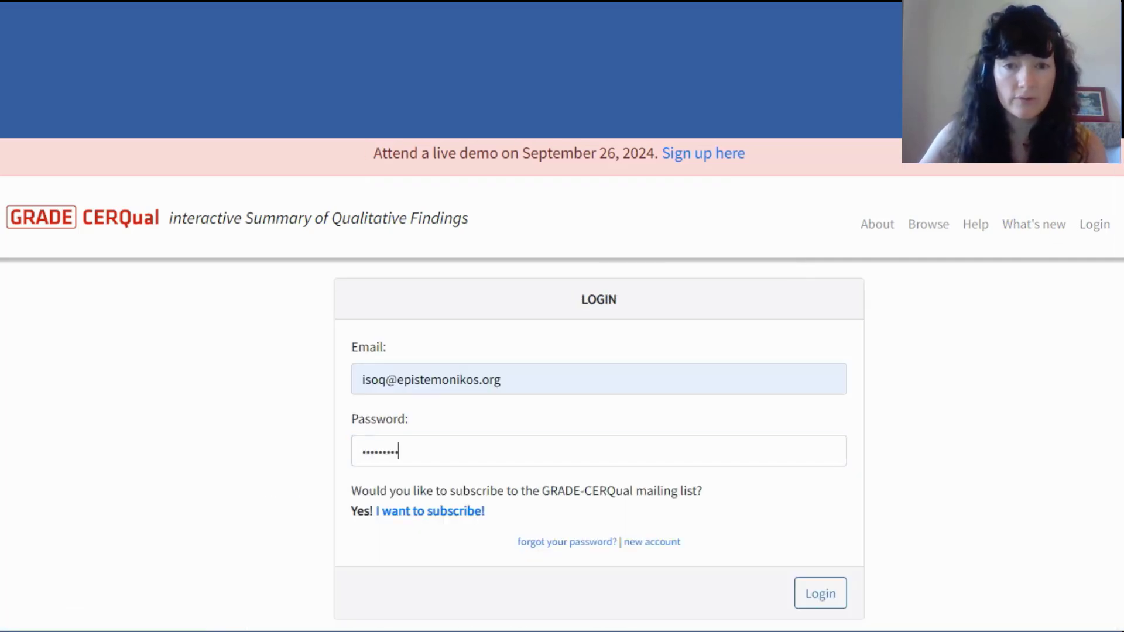
left_click(820, 593)
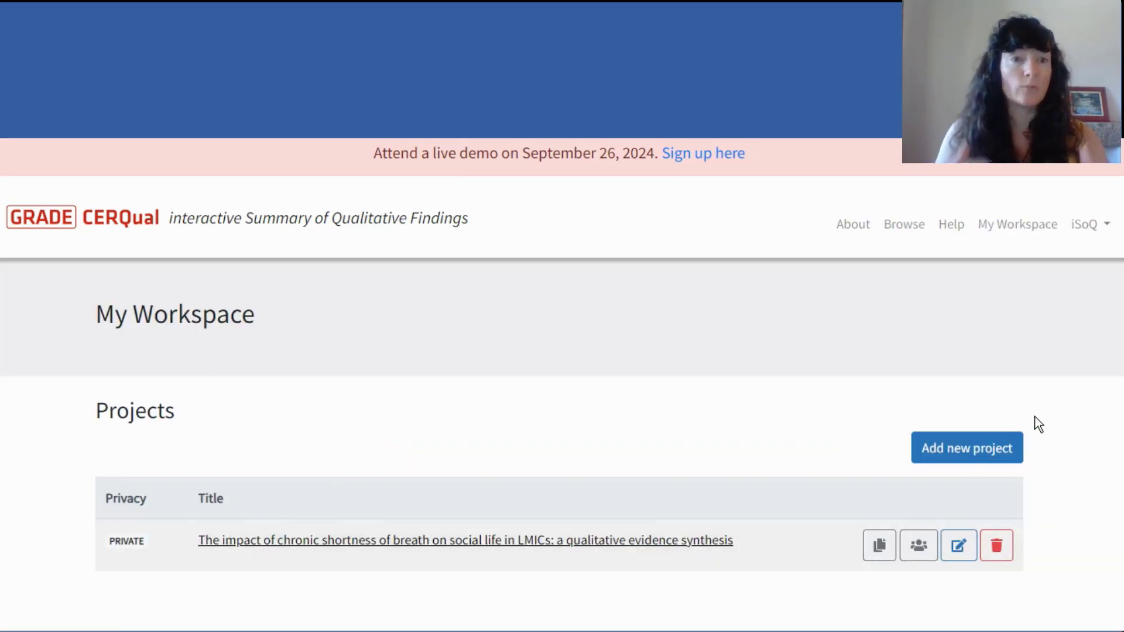
left_click(1002, 448)
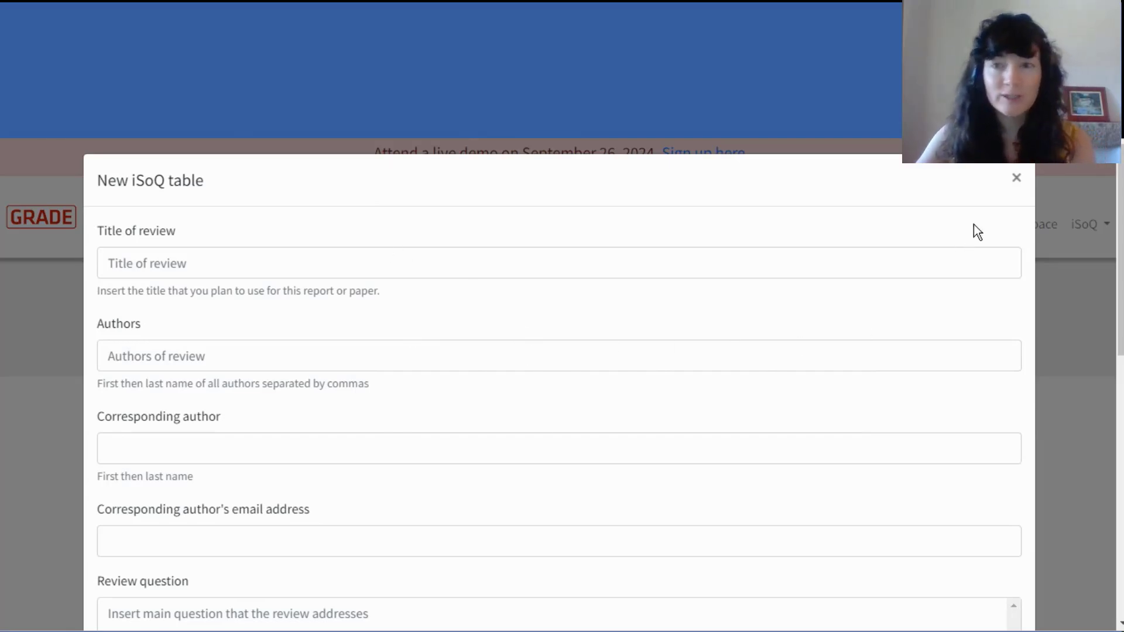
left_click(1017, 178)
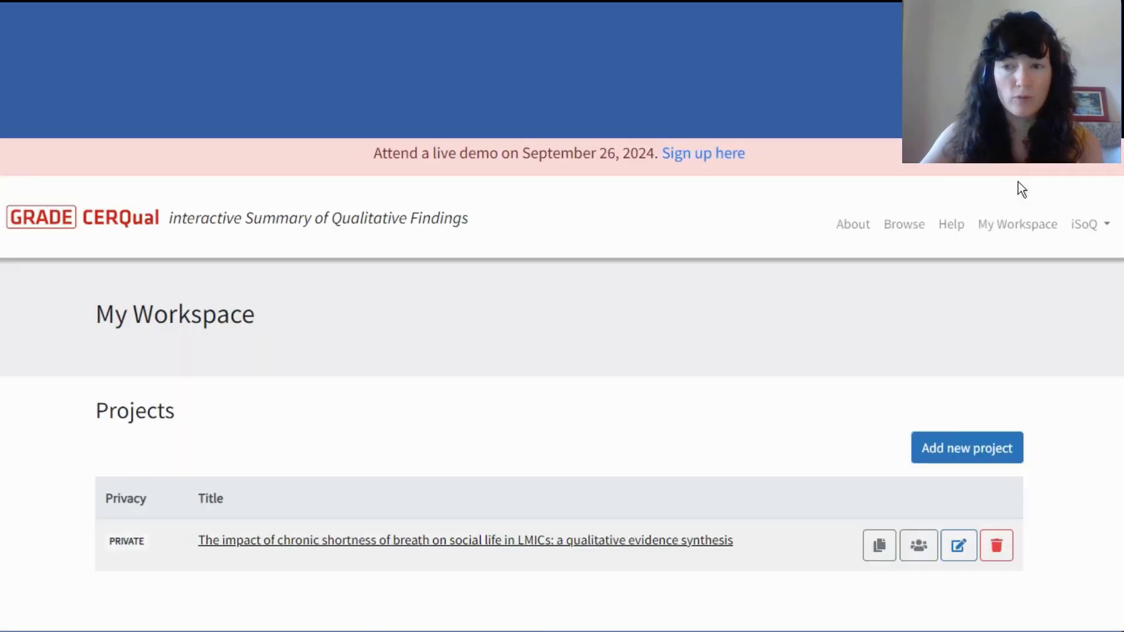
Step: Invite the collaborator's e-mail with View and edit rights, then check Users with access
left_click(920, 546)
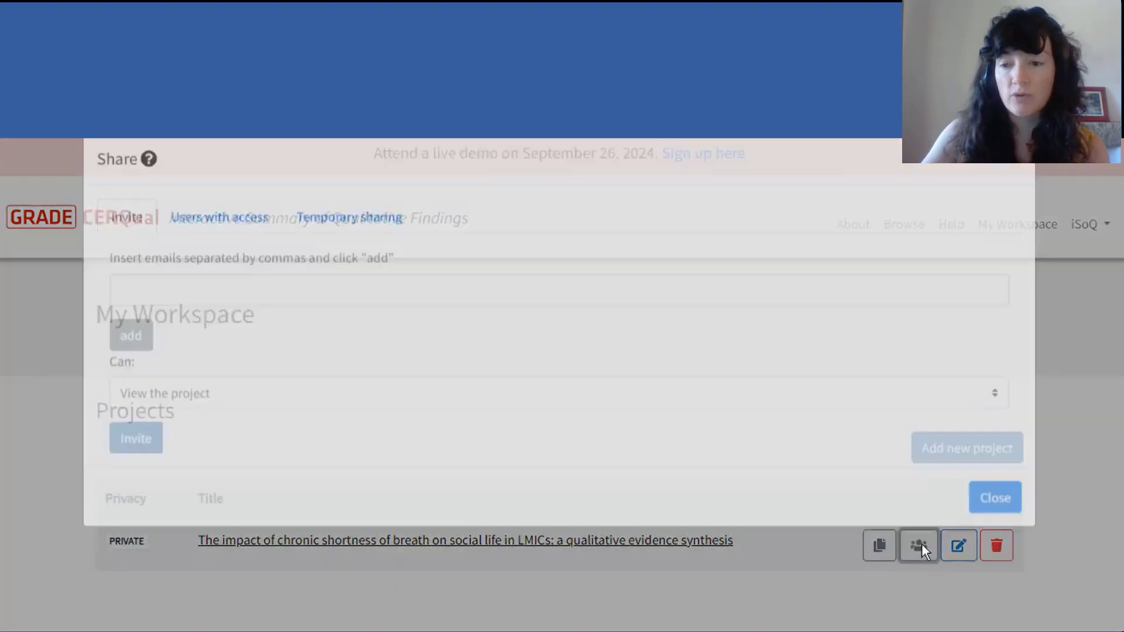
left_click(168, 316)
key("ctrl+v")
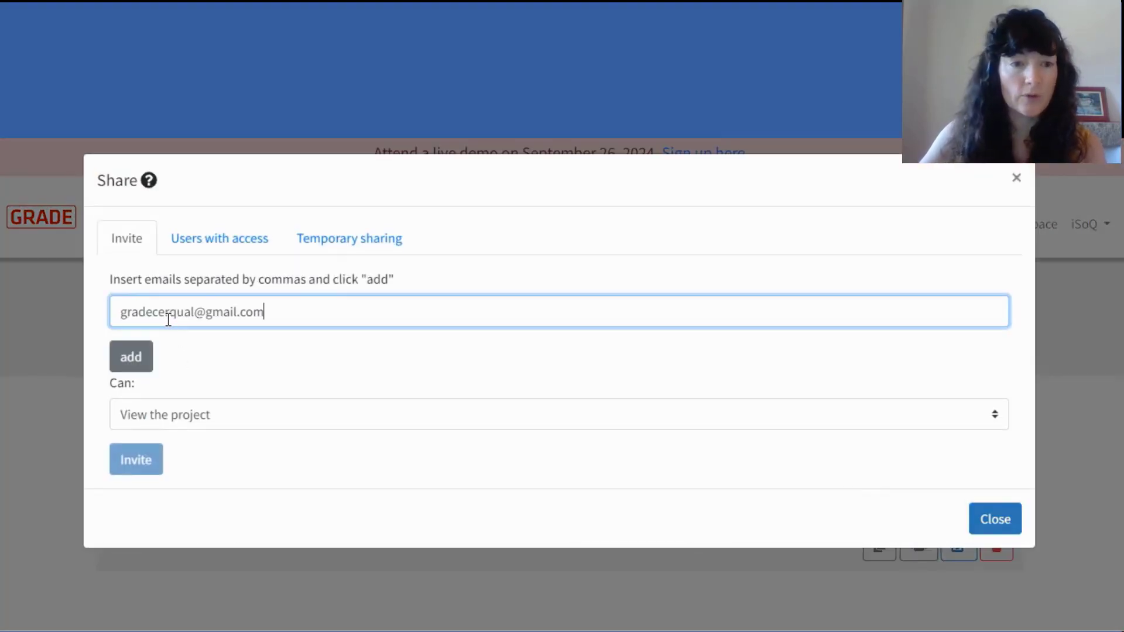
left_click(131, 358)
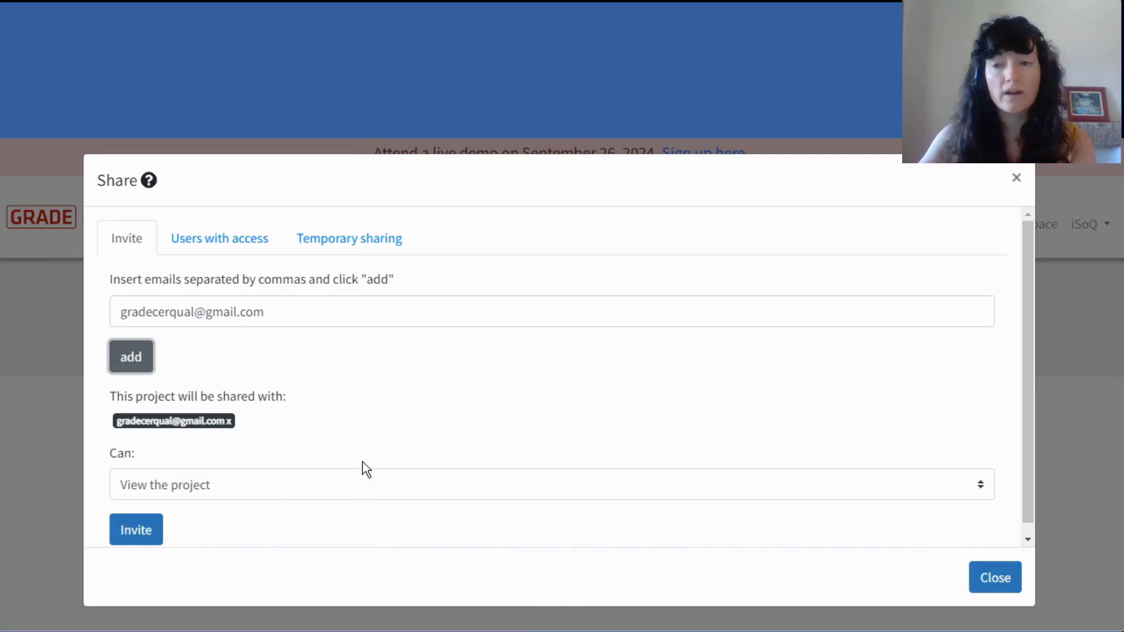
left_click(377, 485)
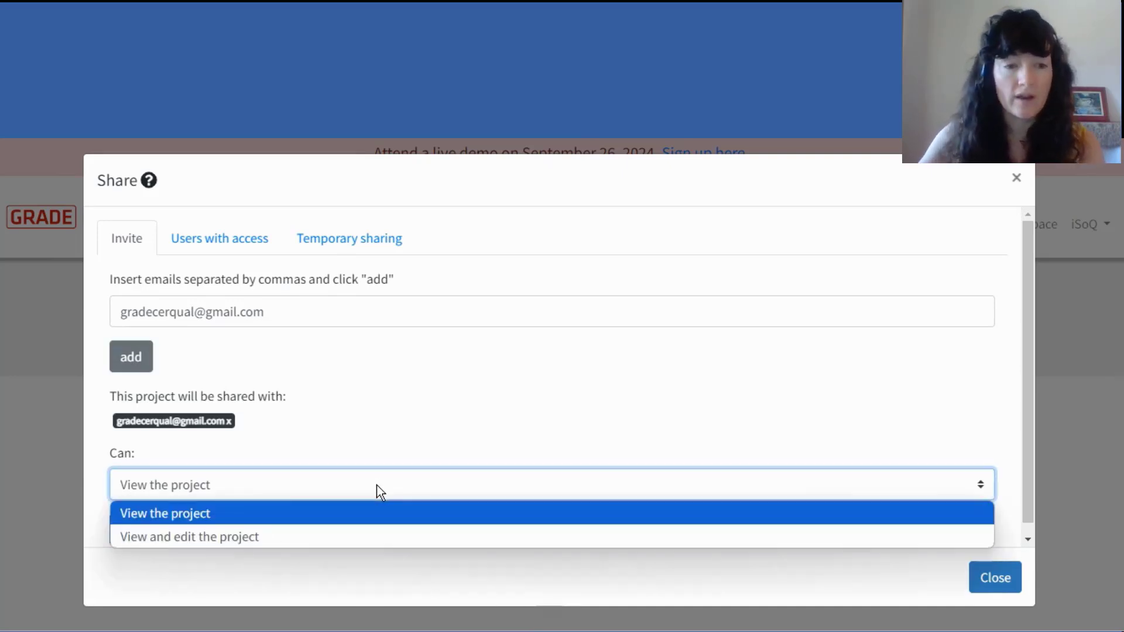
left_click(235, 536)
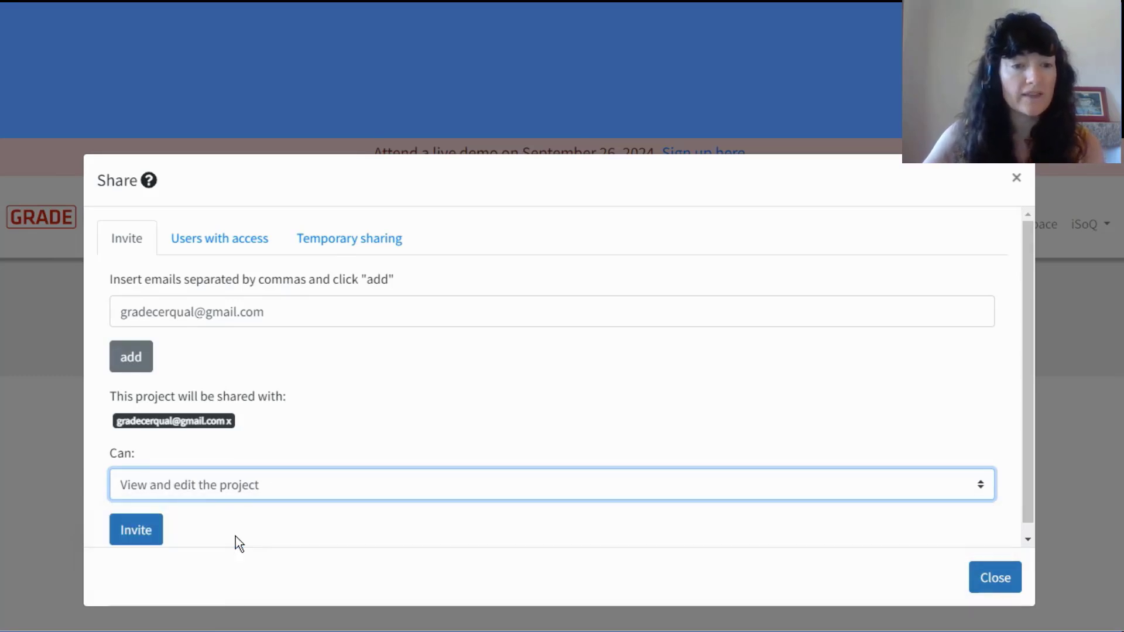
left_click(146, 530)
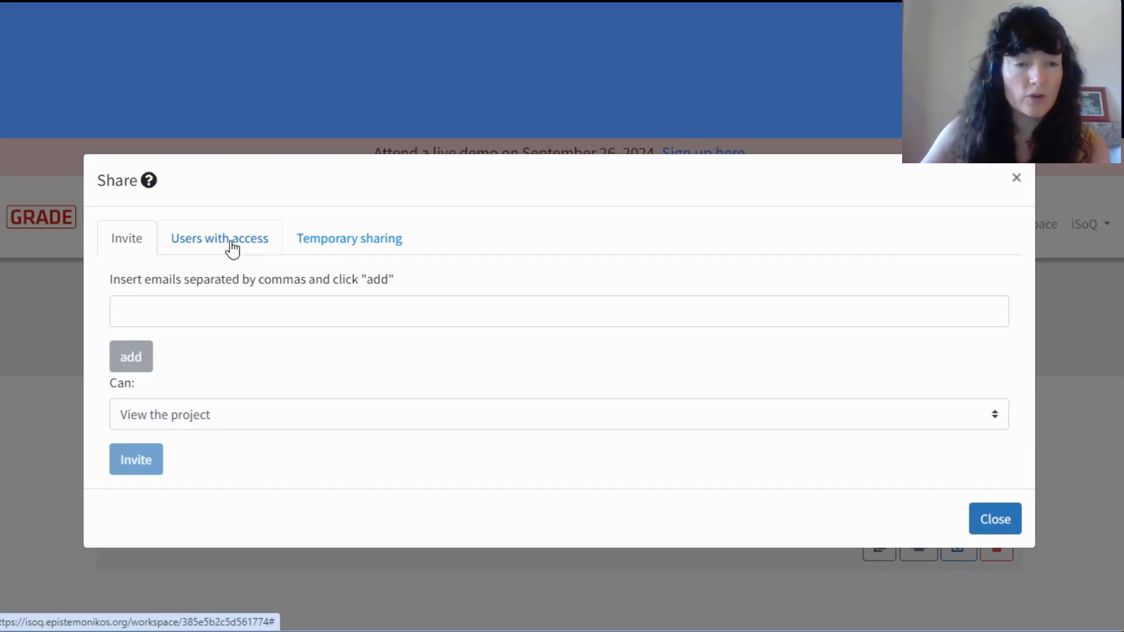
left_click(233, 248)
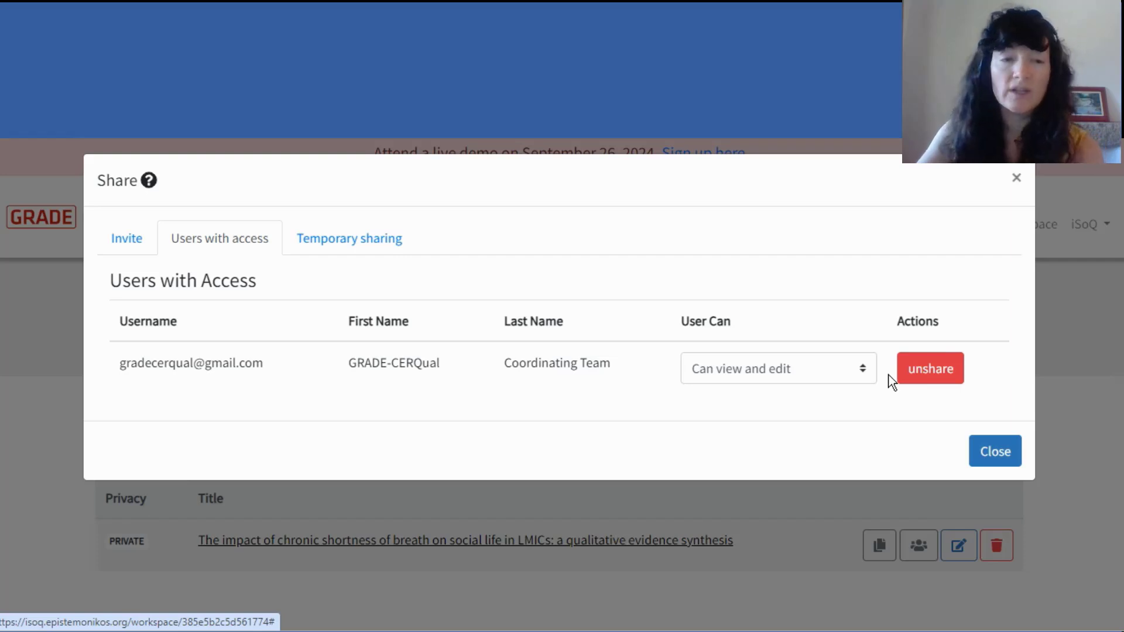
Step: Turn the temporary preview URL on and back off, then close the sharing dialog
left_click(362, 249)
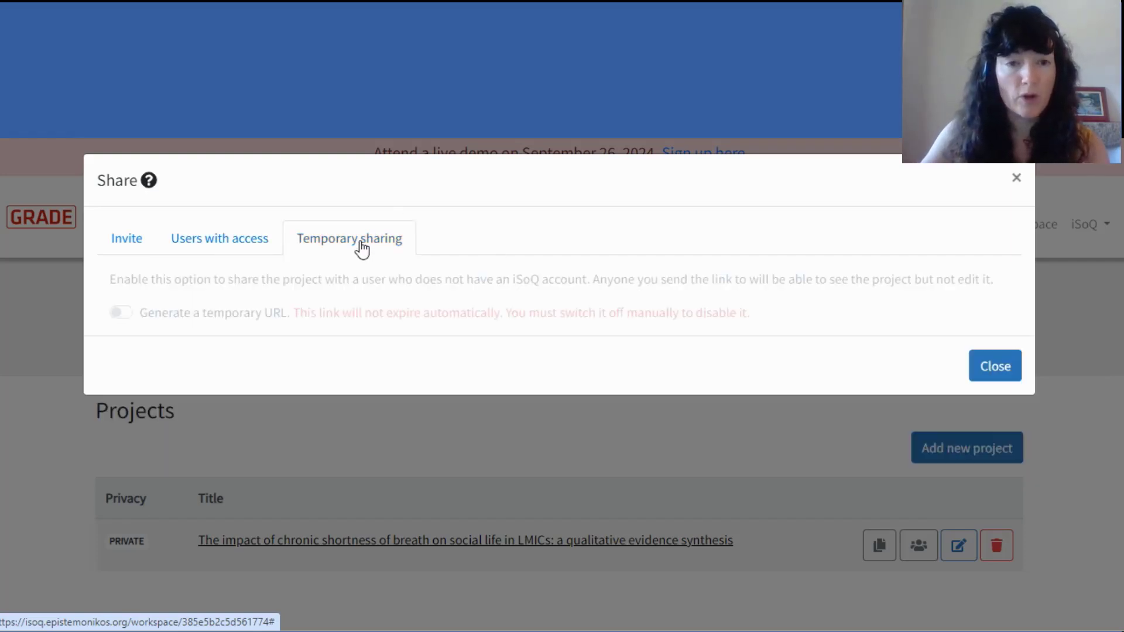
left_click(125, 318)
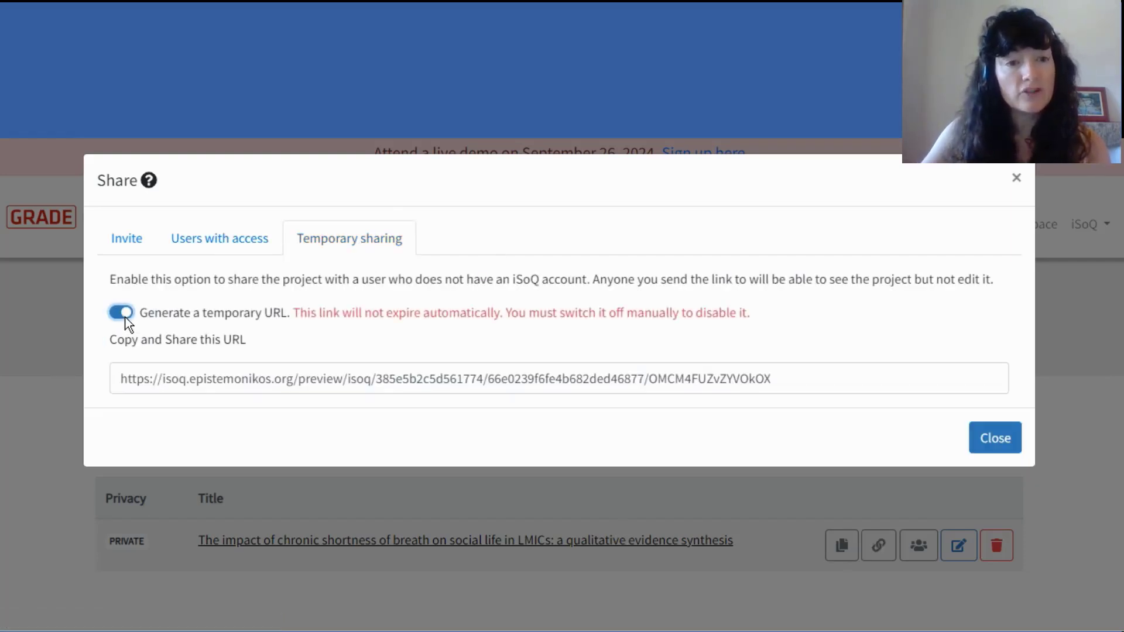
left_click(118, 314)
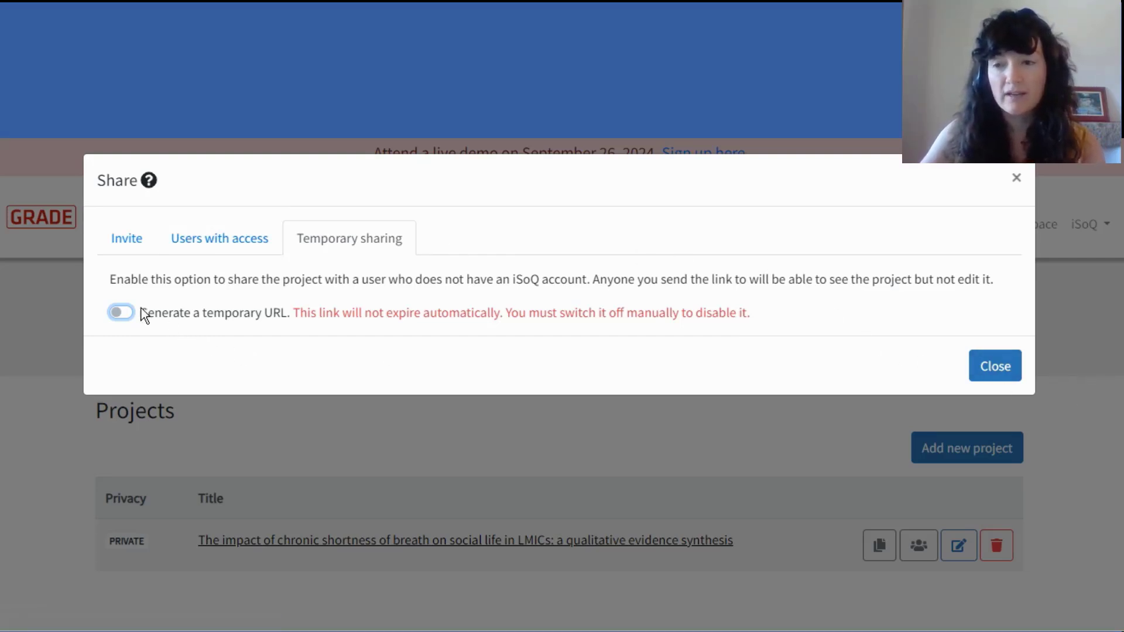
left_click(1002, 371)
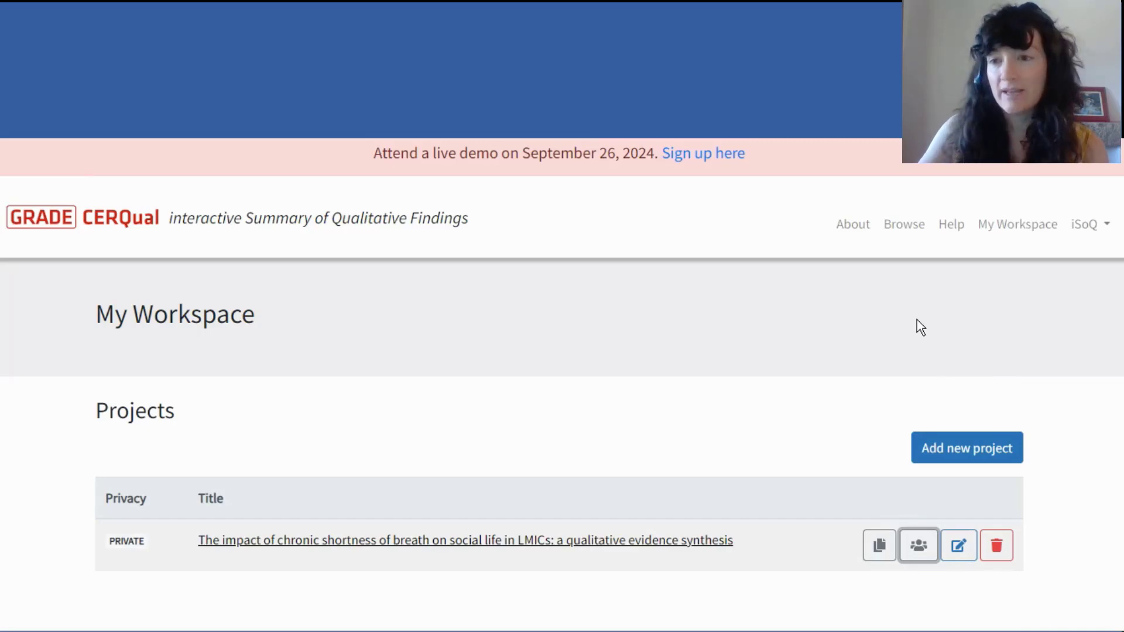
Step: Open the shortness-of-breath project and scroll to the Step 1 references file upload
left_click(338, 542)
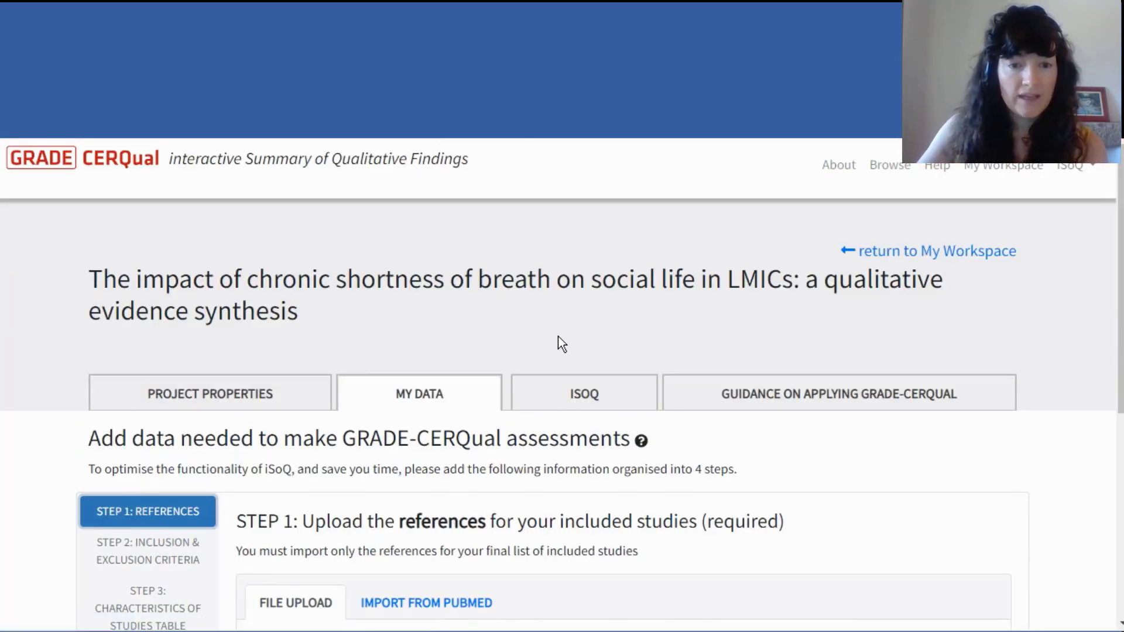
scroll(570, 329, "down", 4)
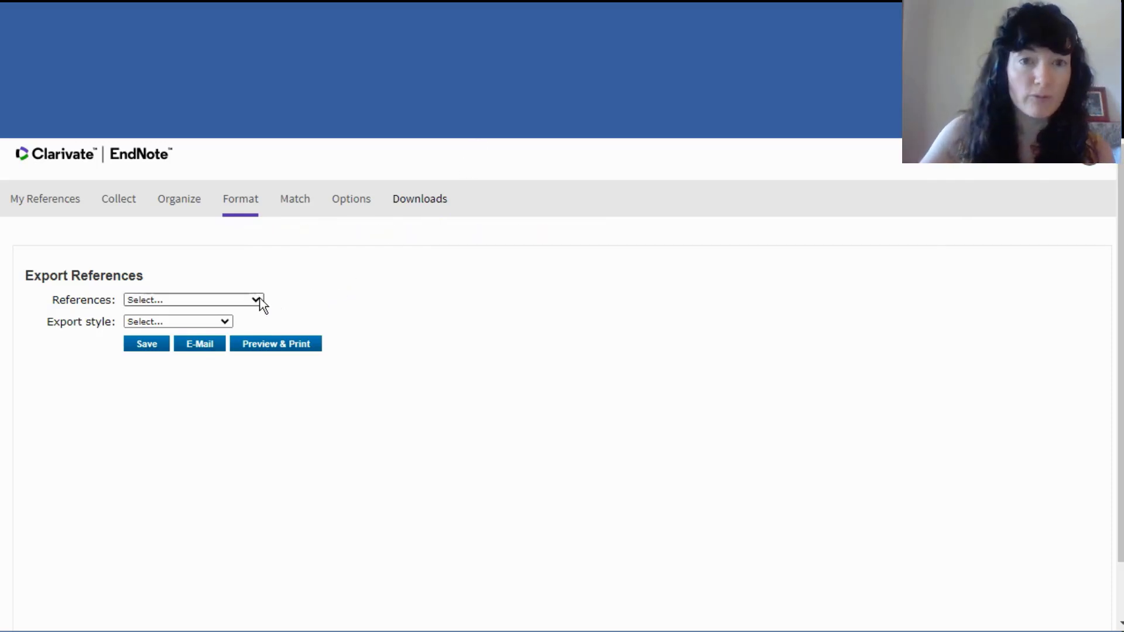
Step: Export the Included studies group with the RefMan (RIS) Export style and save the file
left_click(260, 301)
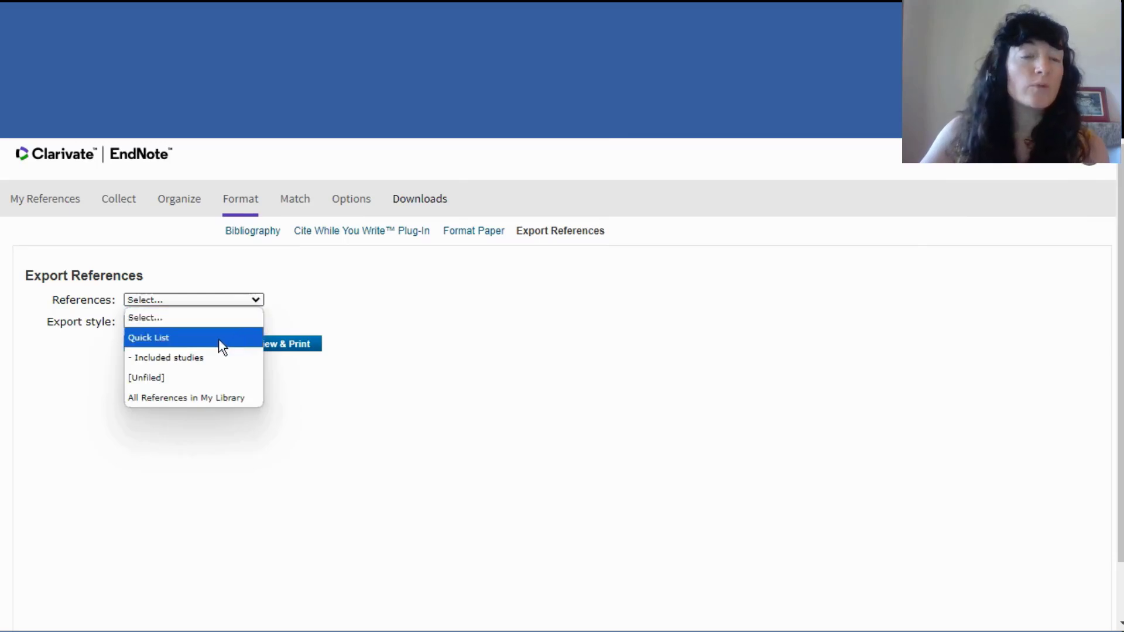
left_click(192, 358)
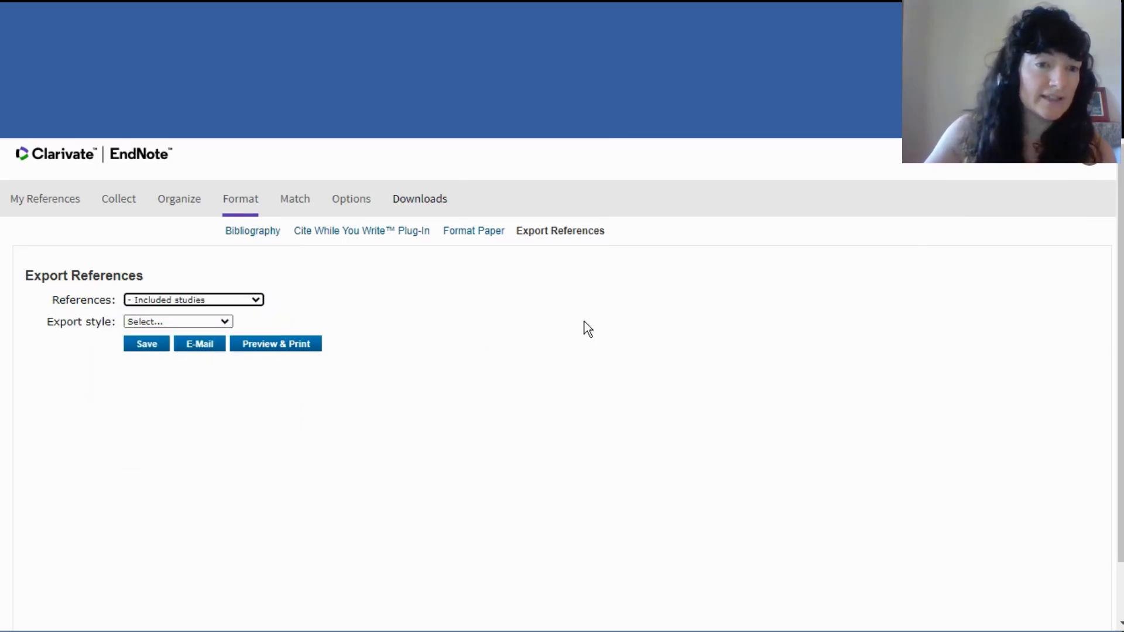
left_click(227, 324)
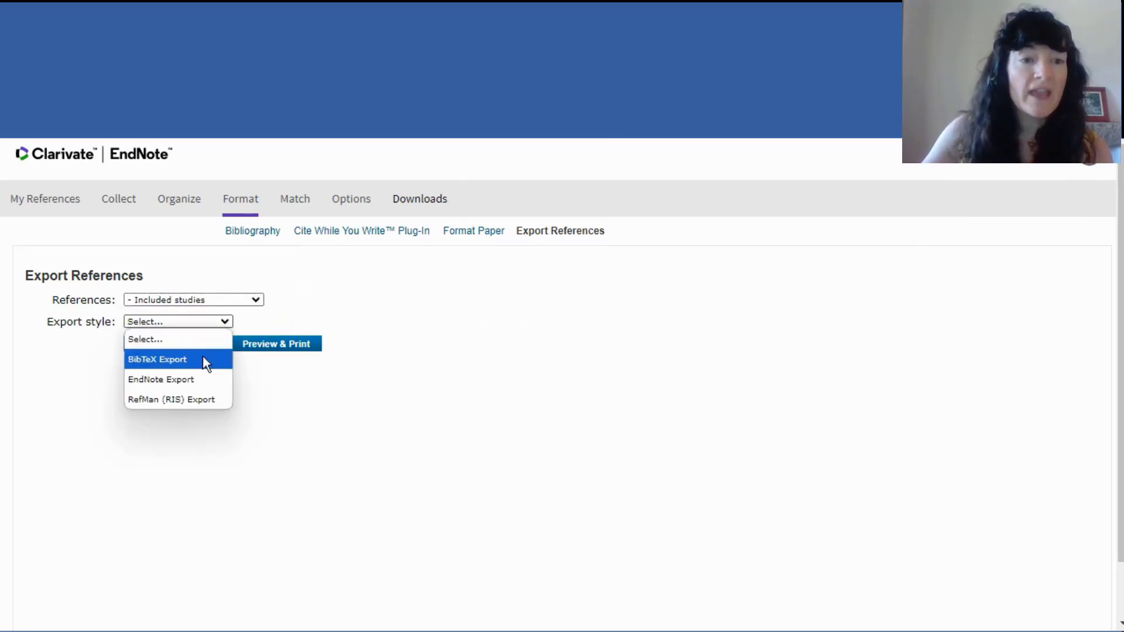
left_click(198, 400)
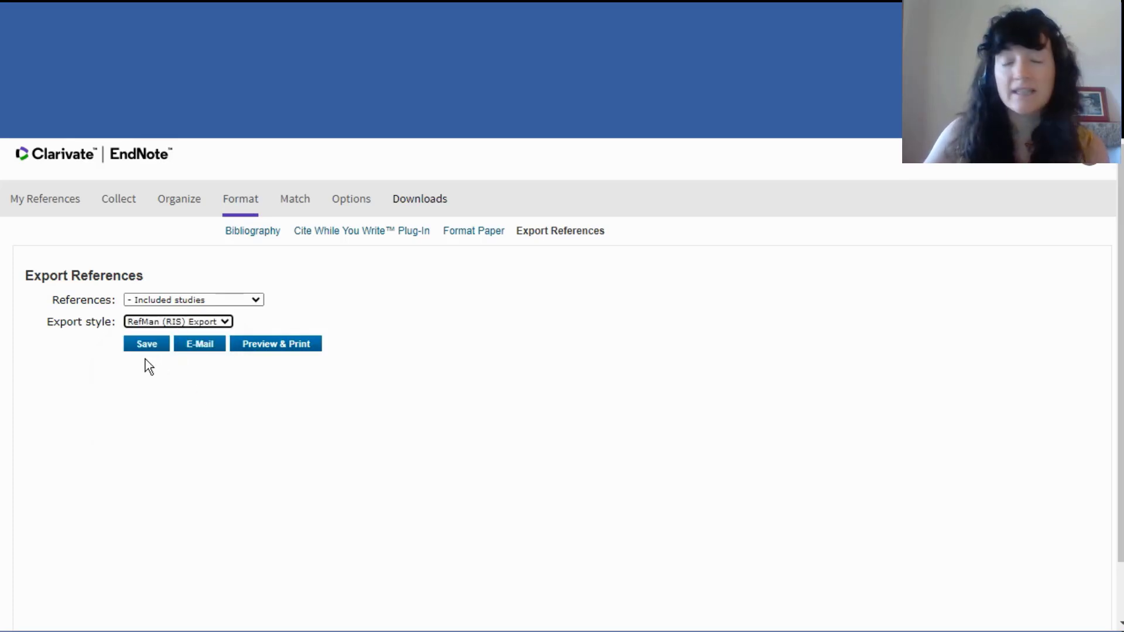
left_click(159, 351)
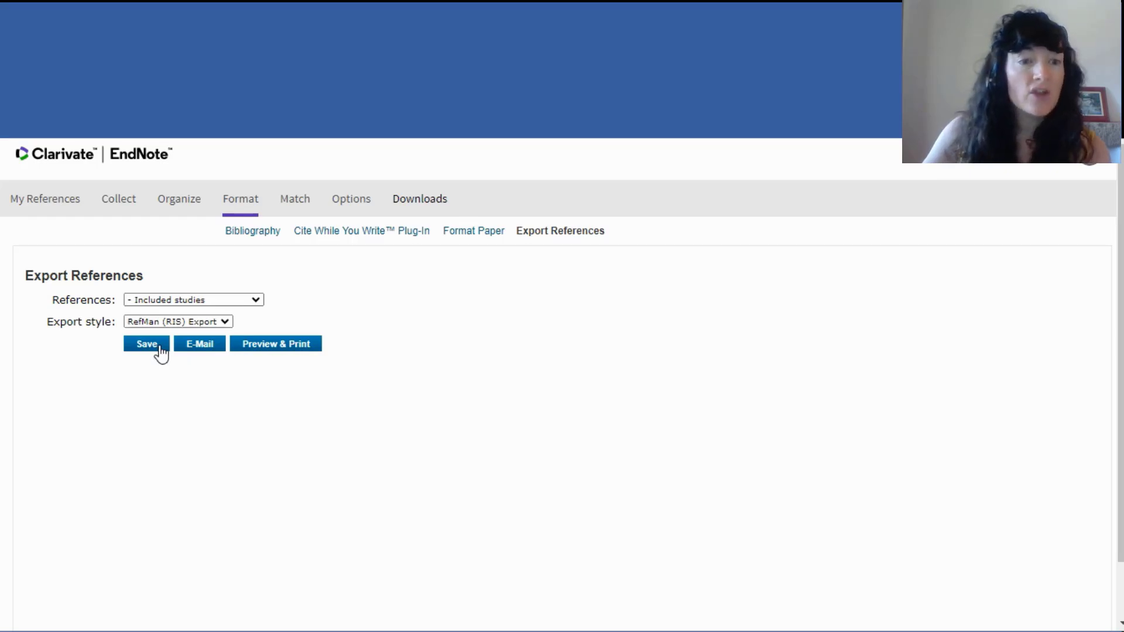
key("ctrl+Tab")
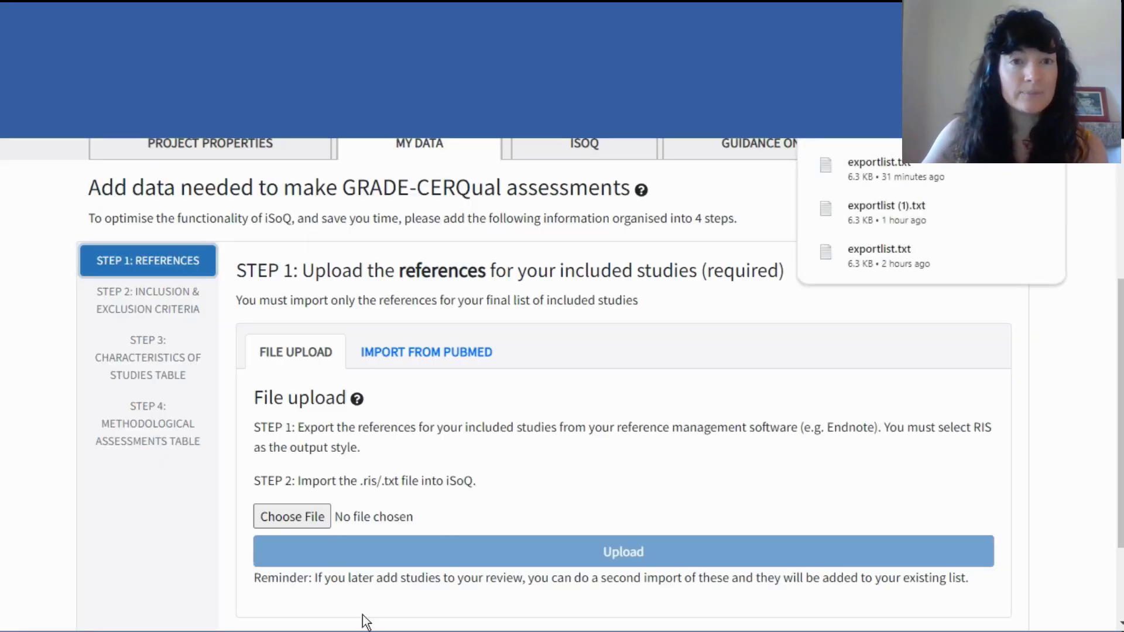
Step: Choose exportlist.txt and upload it as the project's references file
left_click(308, 527)
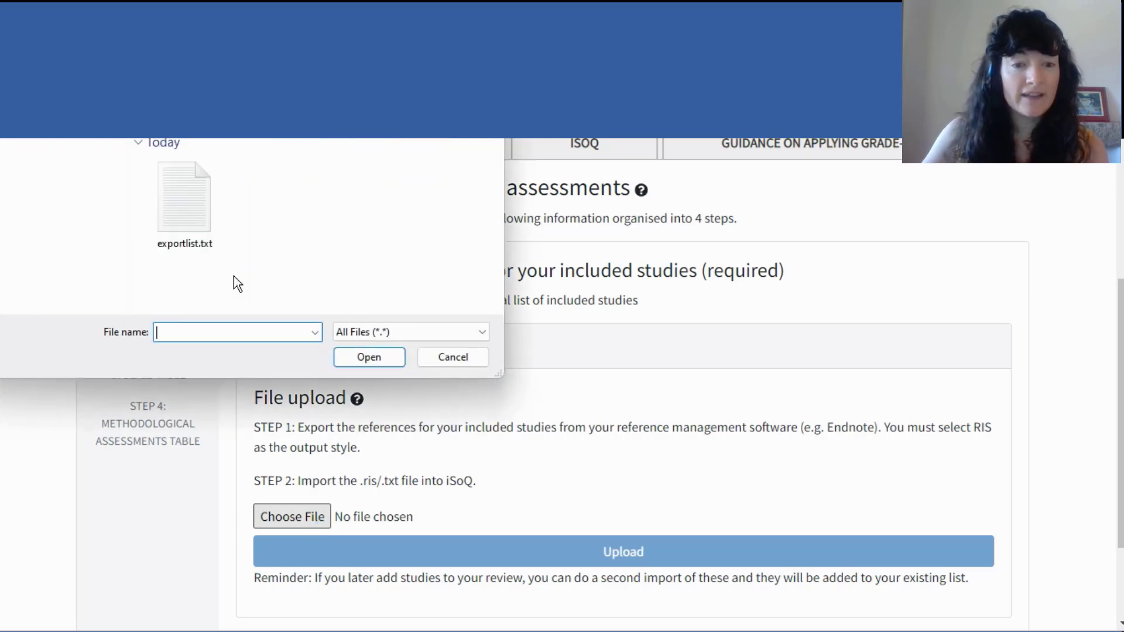
left_click(189, 202)
double_click(189, 202)
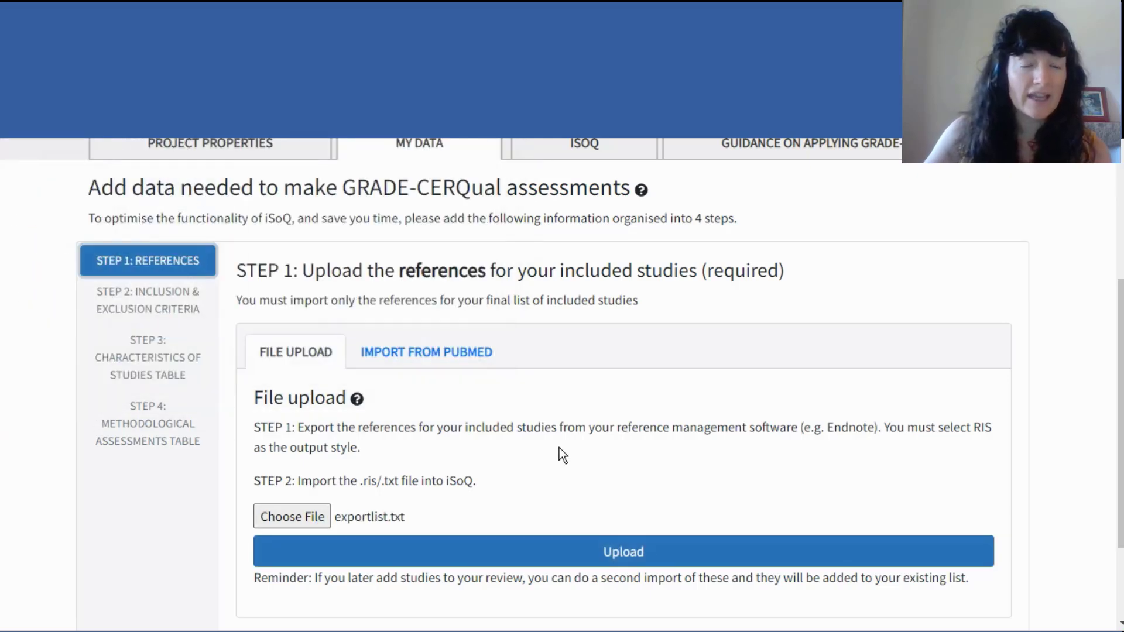
scroll(560, 454, "down", 2)
left_click(656, 430)
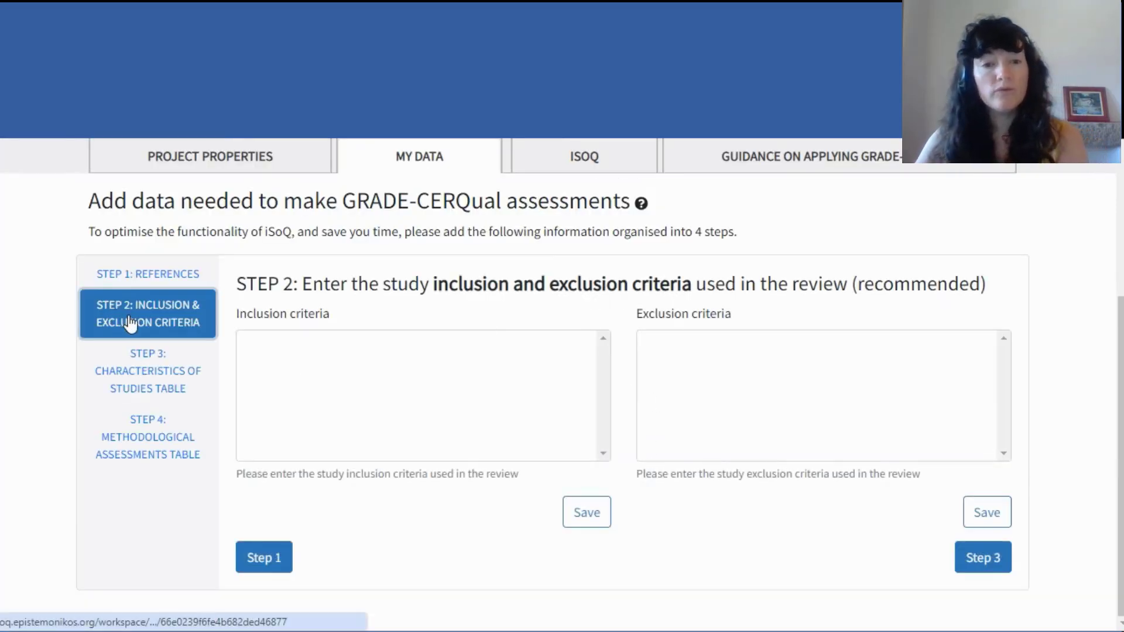
Step: Review the 15 loaded study references, then go to the Step 2 criteria page
left_click(141, 279)
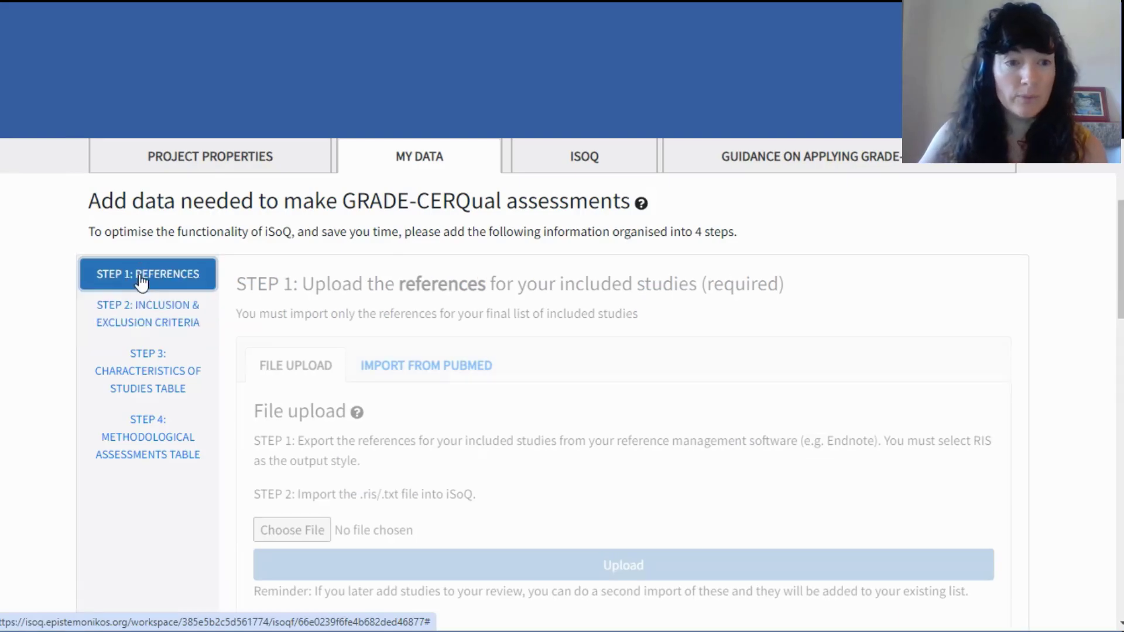
scroll(644, 486, "down", 7)
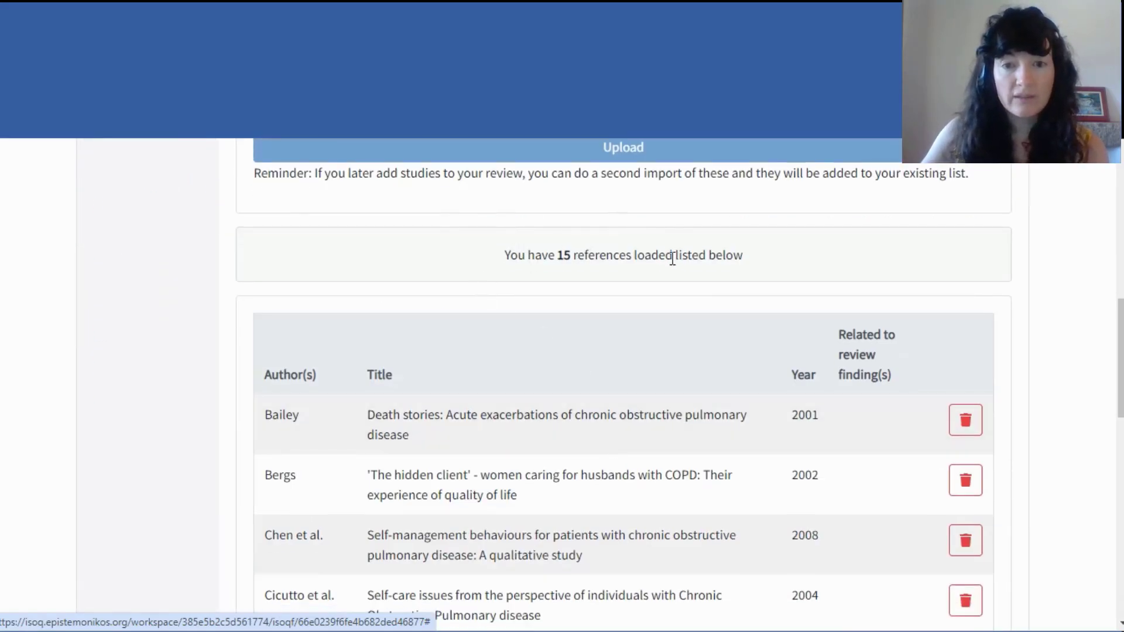
scroll(680, 297, "down", 5)
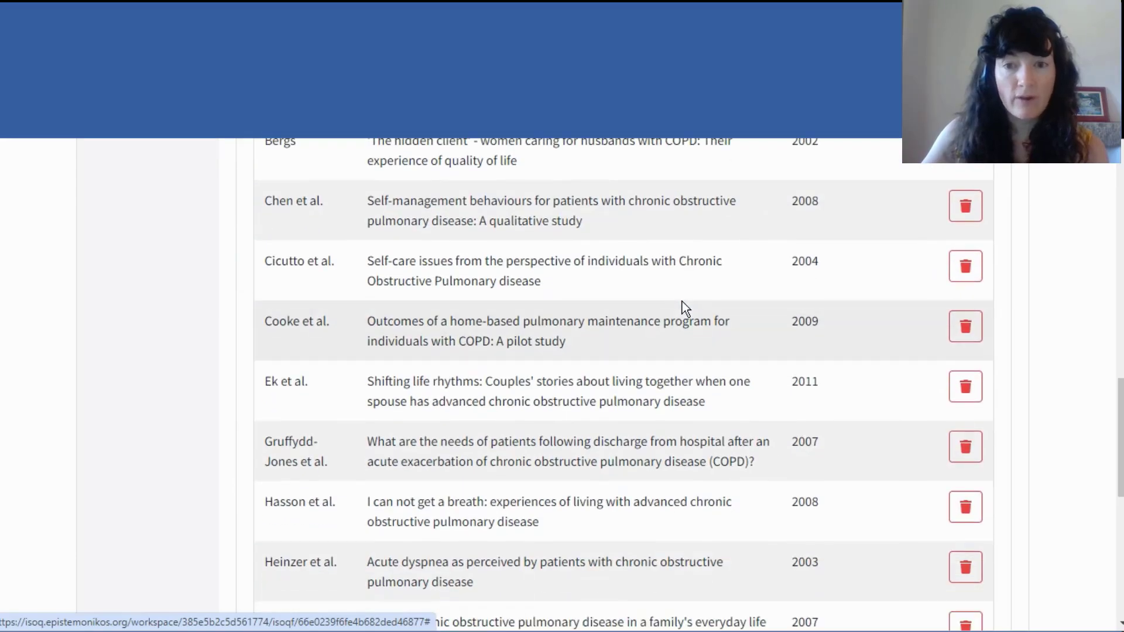
scroll(683, 301, "down", 8)
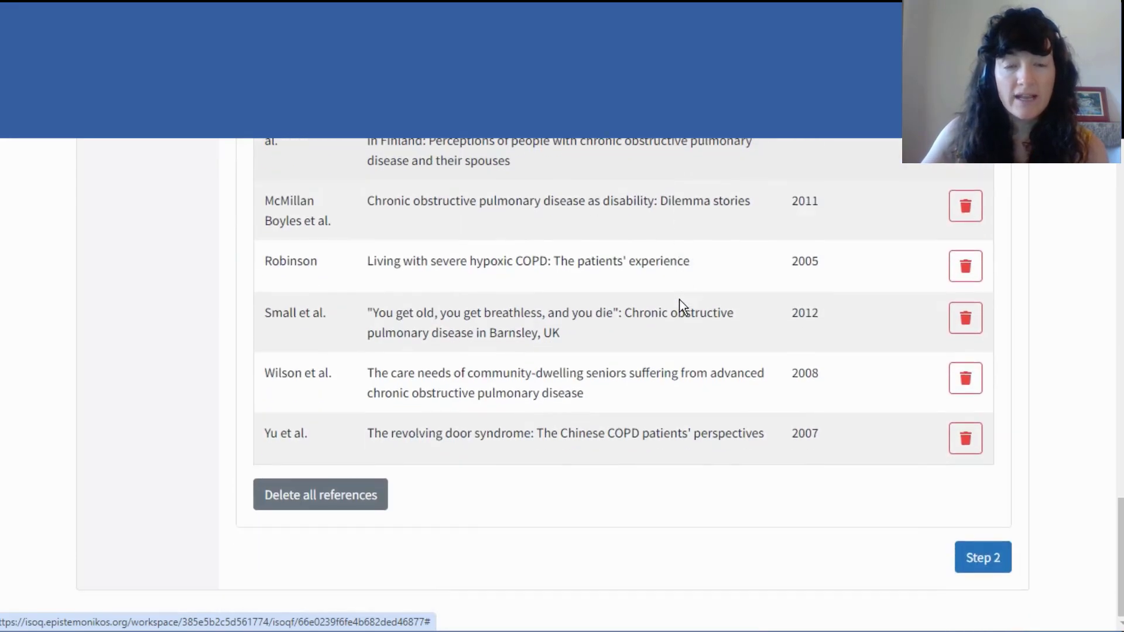
scroll(681, 304, "up", 13)
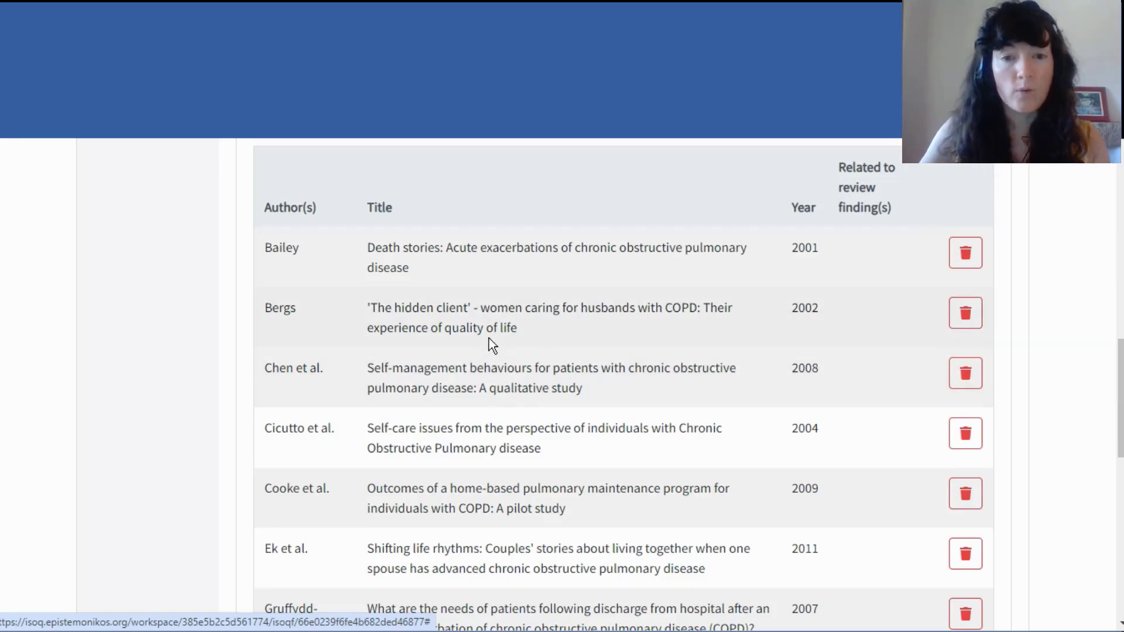
scroll(489, 338, "down", 10)
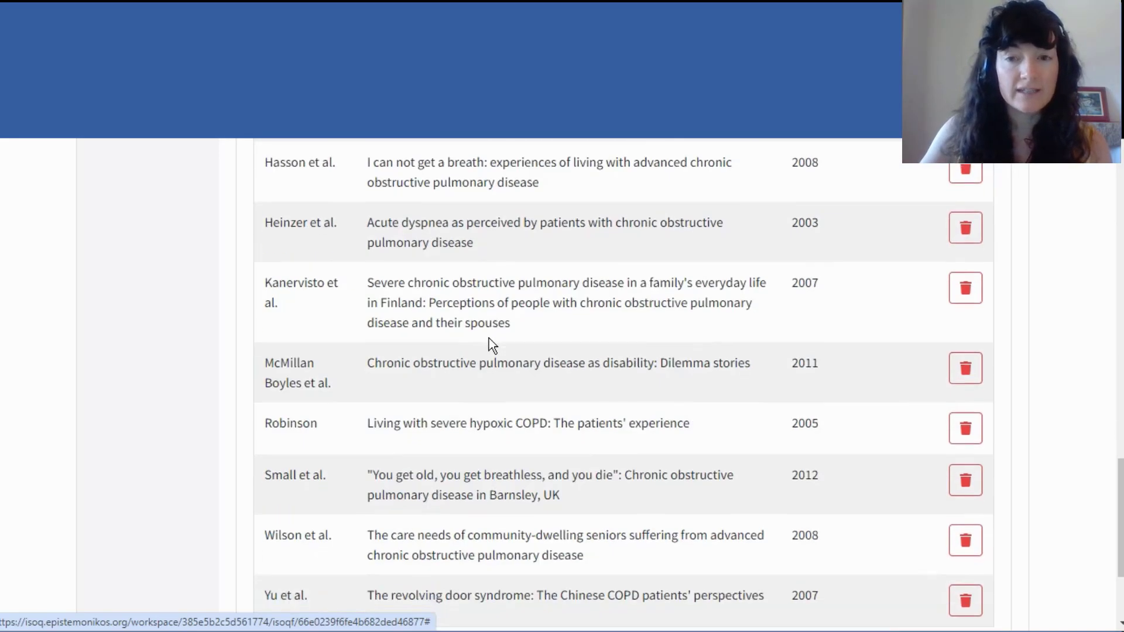
left_click(989, 560)
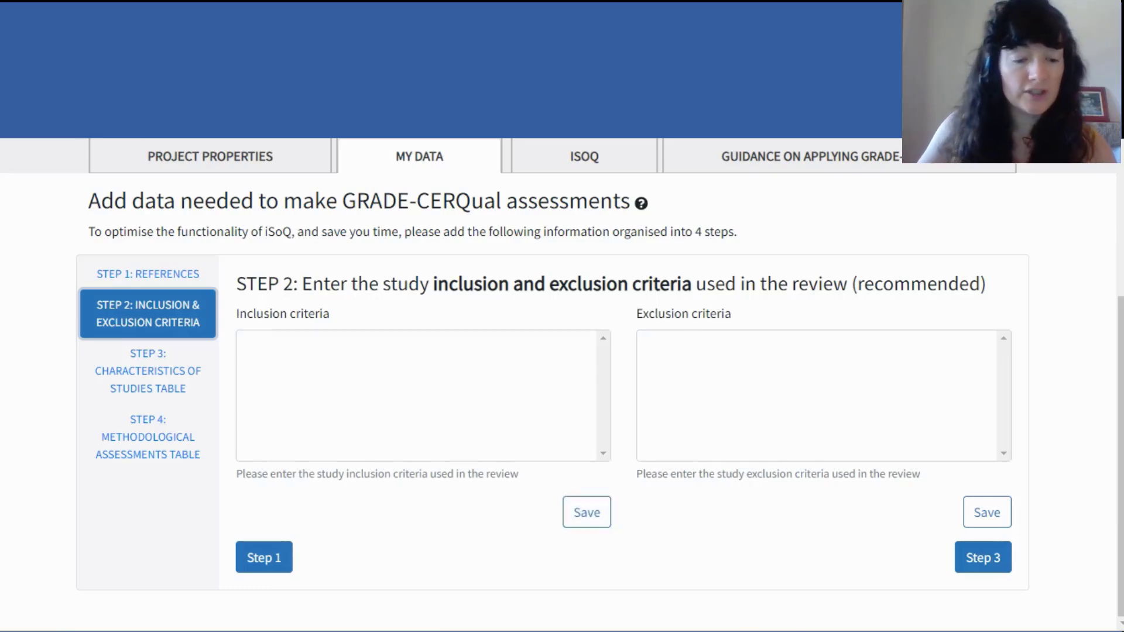
Step: Copy the four inclusion criteria bullets from Word into the Inclusion criteria box
left_click(680, 579)
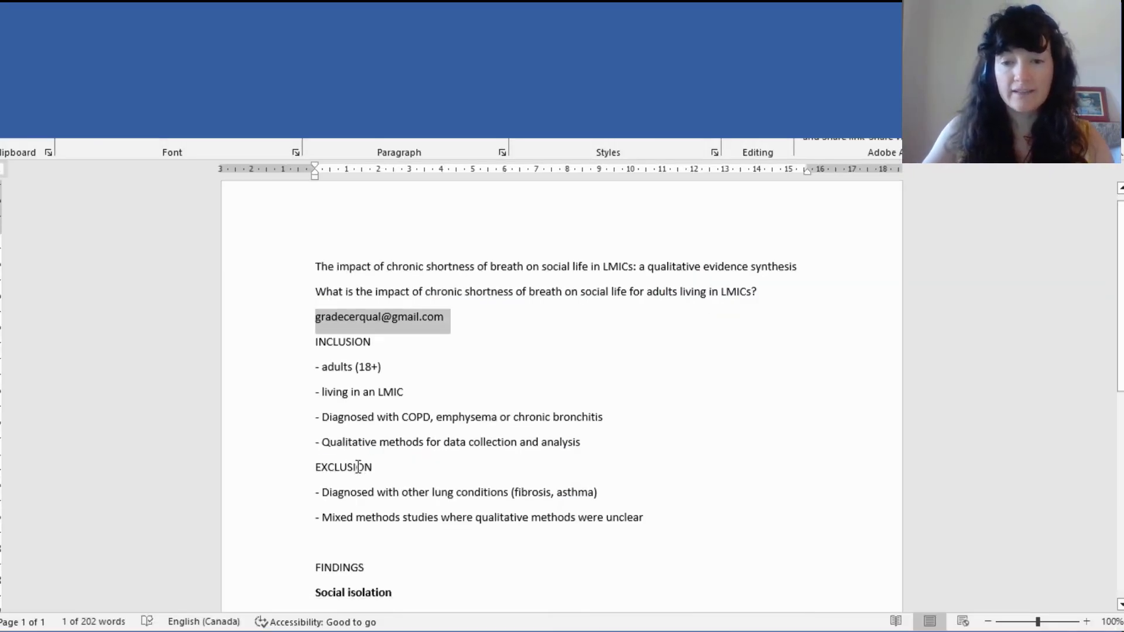
scroll(359, 468, "down", 1)
left_click_drag(594, 416, 256, 316)
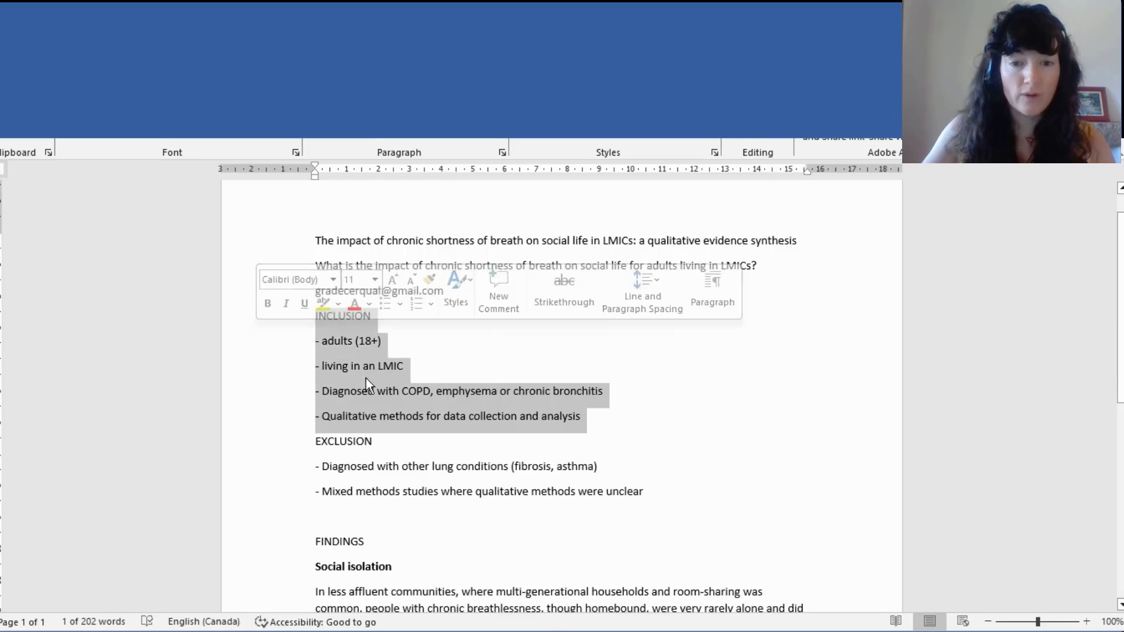
left_click(591, 392)
left_click_drag(592, 422, 317, 343)
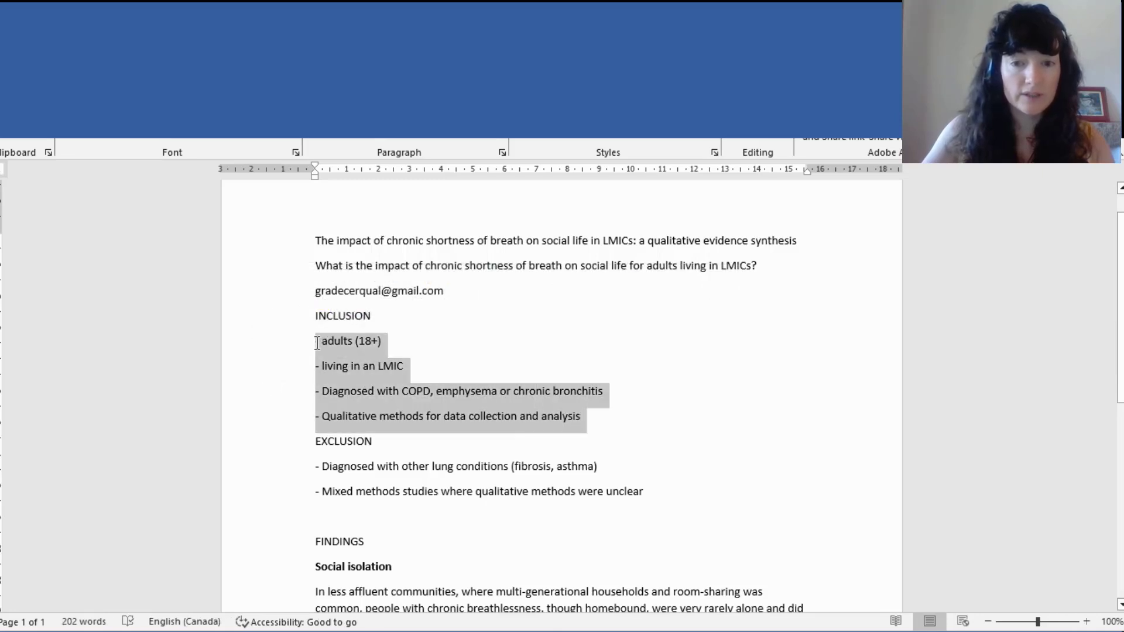
key("ctrl+c")
key("alt+Tab")
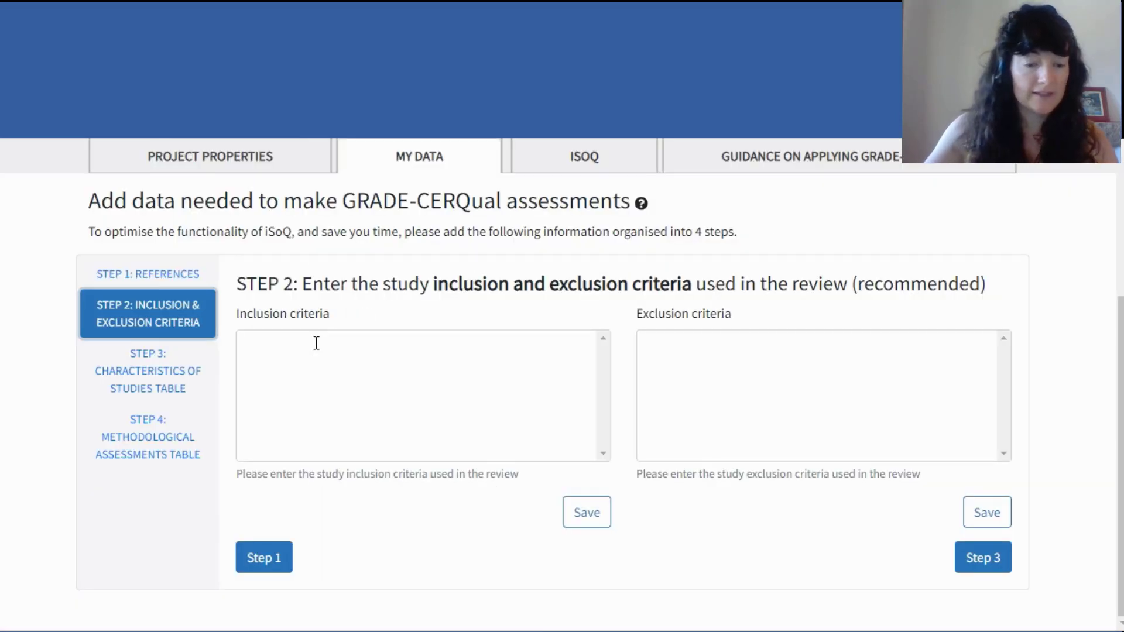
left_click(253, 339)
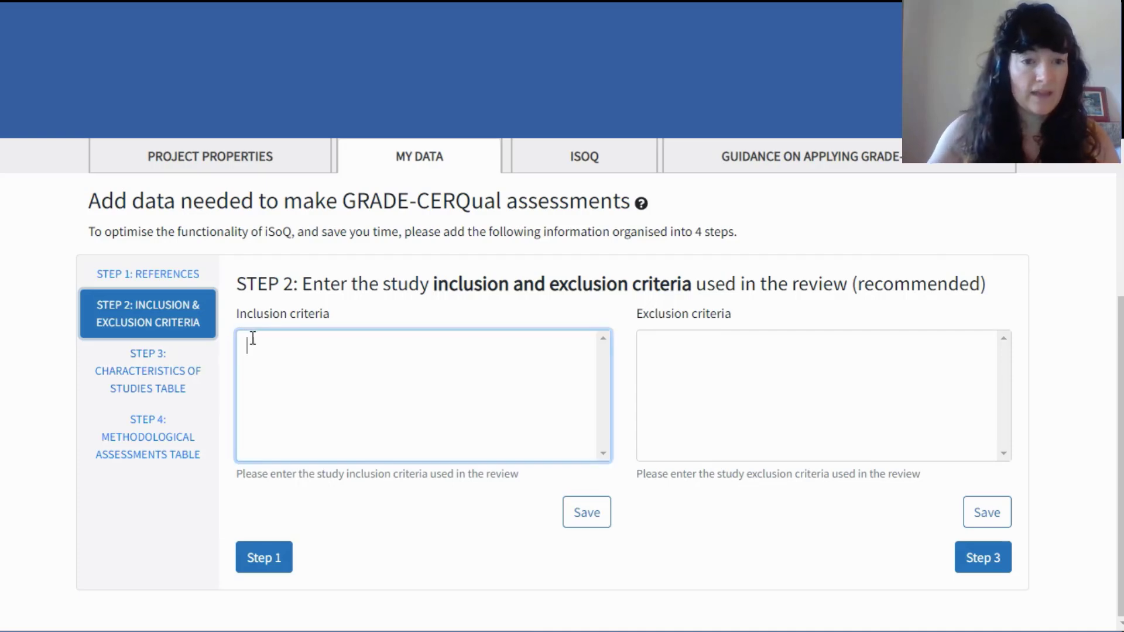
key("ctrl+v")
Step: Copy the two exclusion criteria bullets from Word into the Exclusion criteria box
key("alt+Tab")
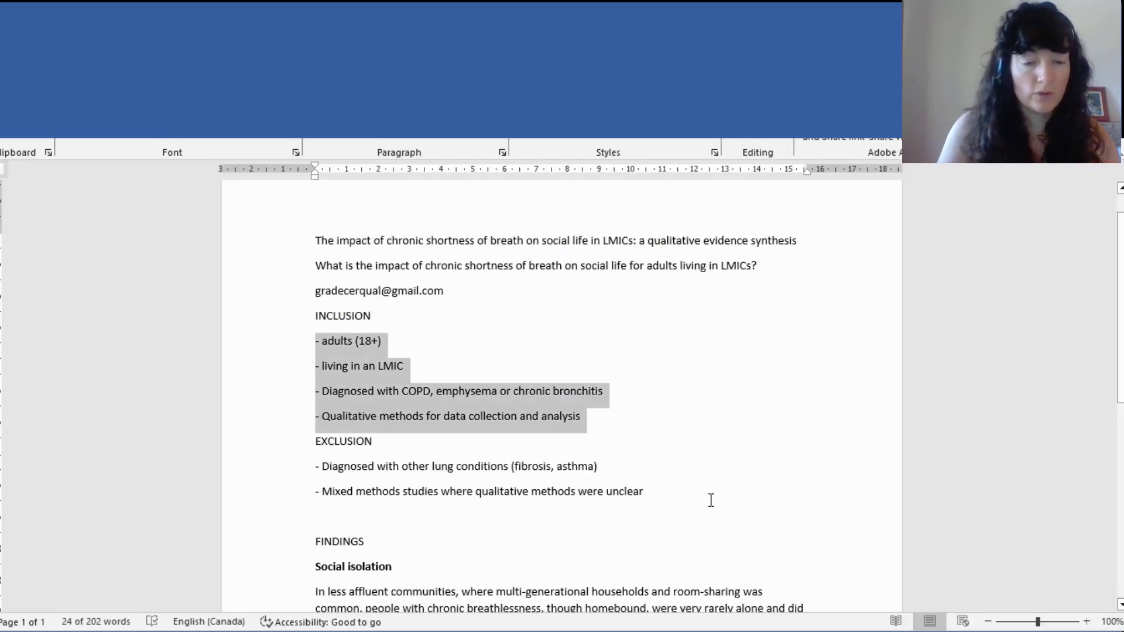
left_click_drag(645, 493, 317, 467)
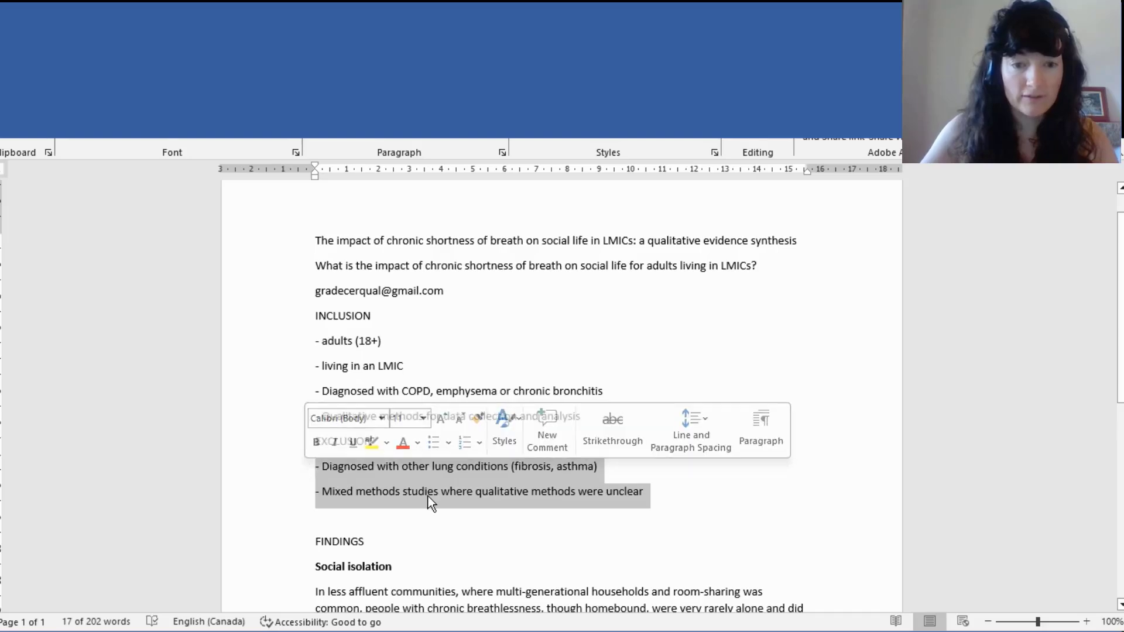
key("alt+Tab")
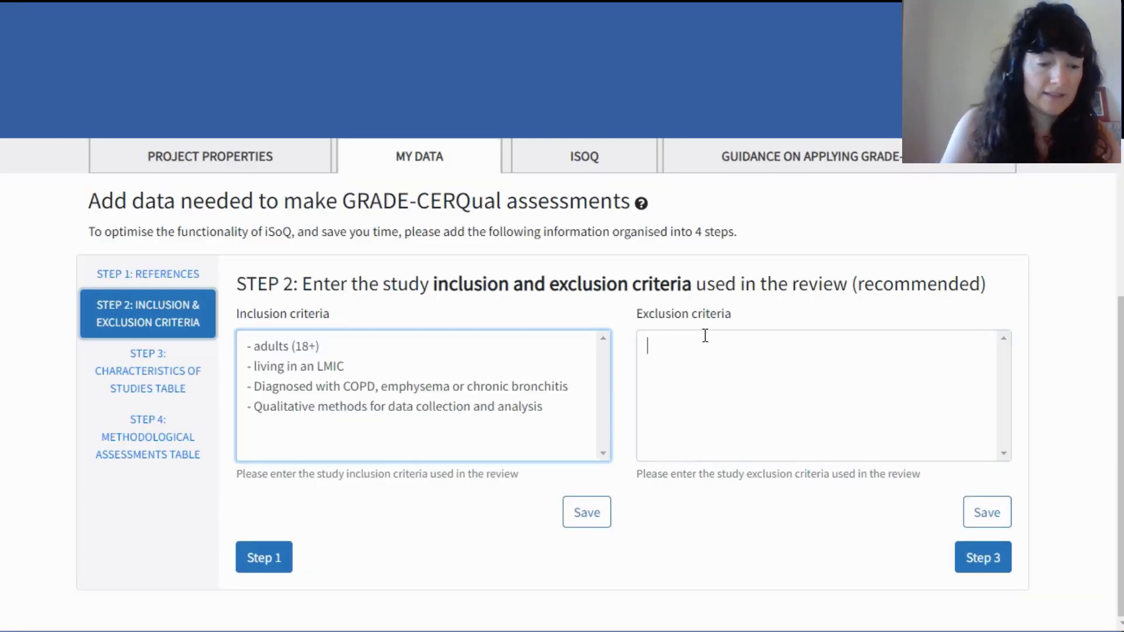
left_click(706, 335)
key("ctrl+v")
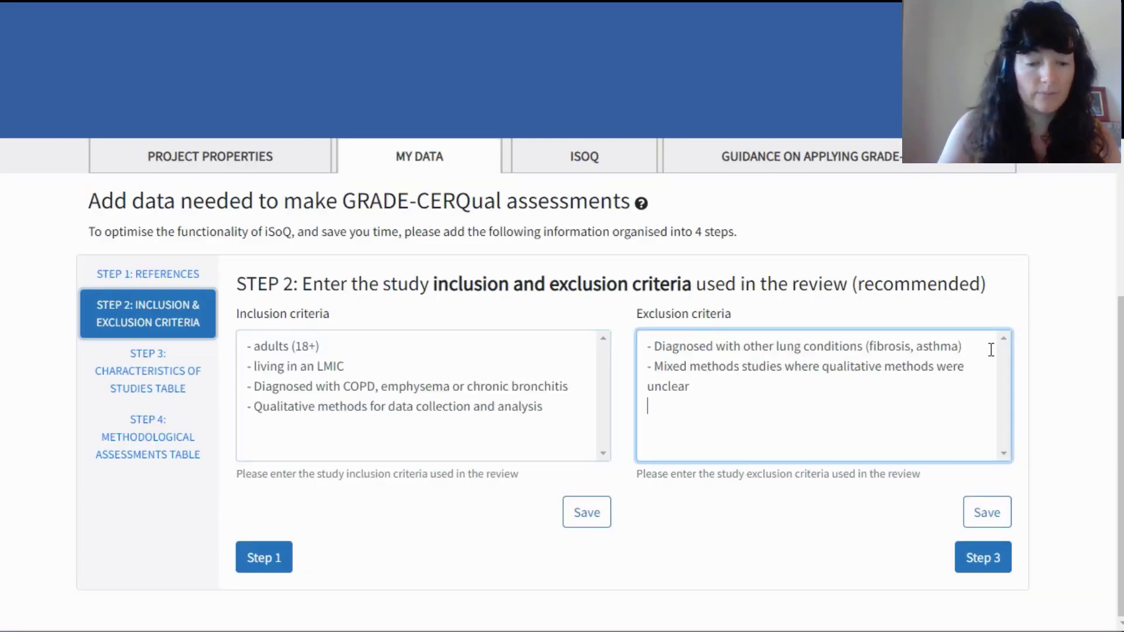
left_click(1002, 569)
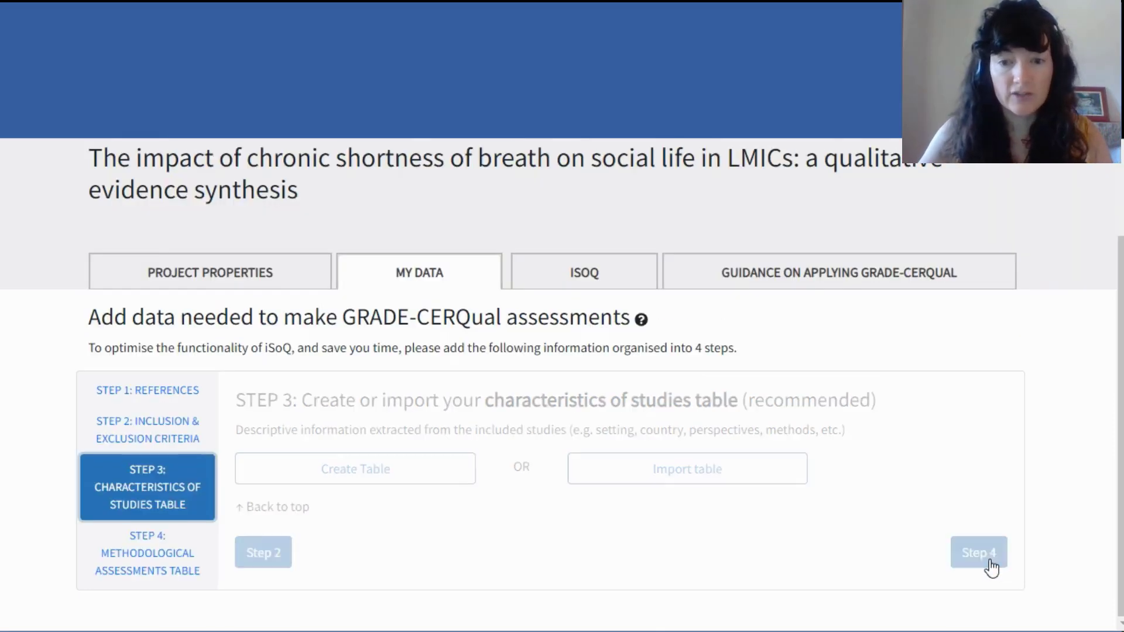